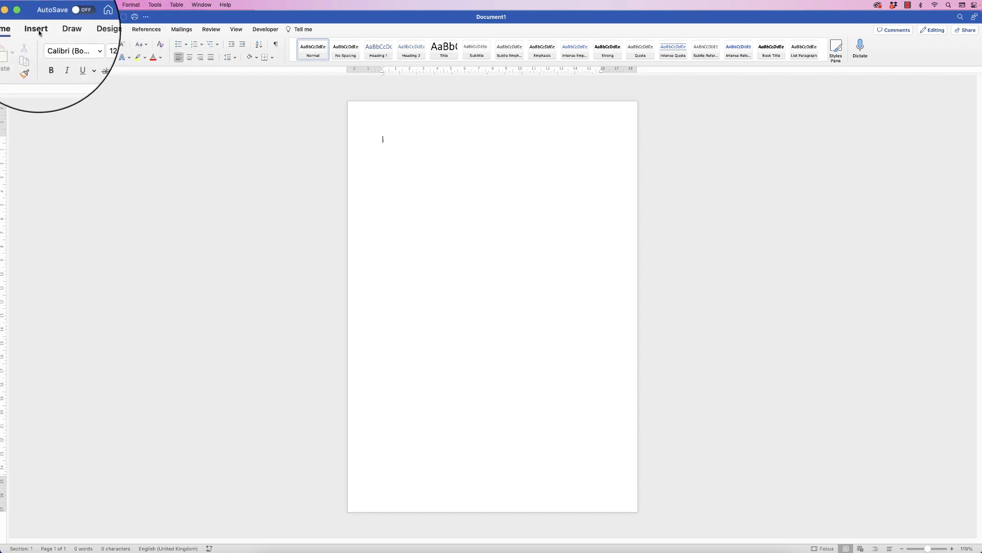
# Open the stock image library and search it for "yellow flowers", looking through the pictures offered
pyautogui.click(38, 31)
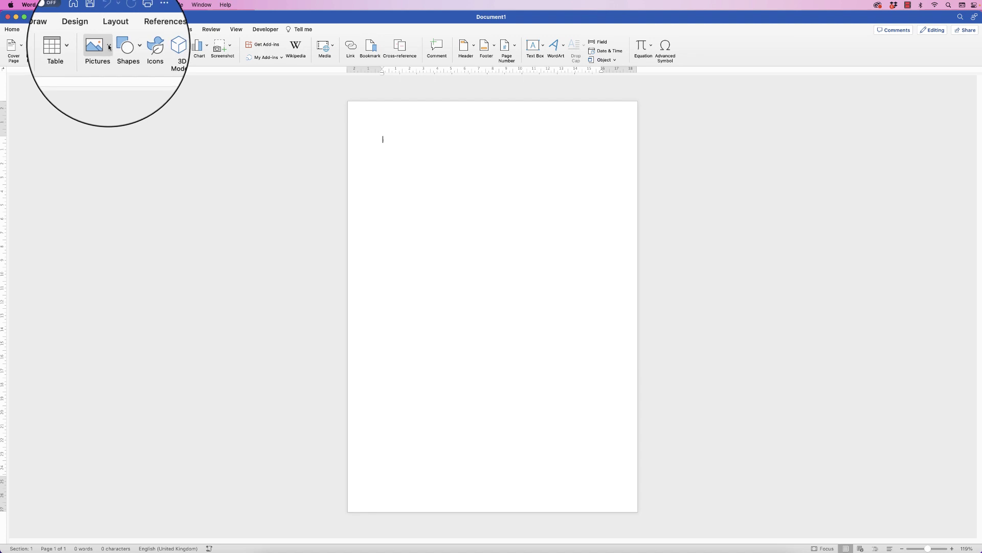
pyautogui.click(109, 48)
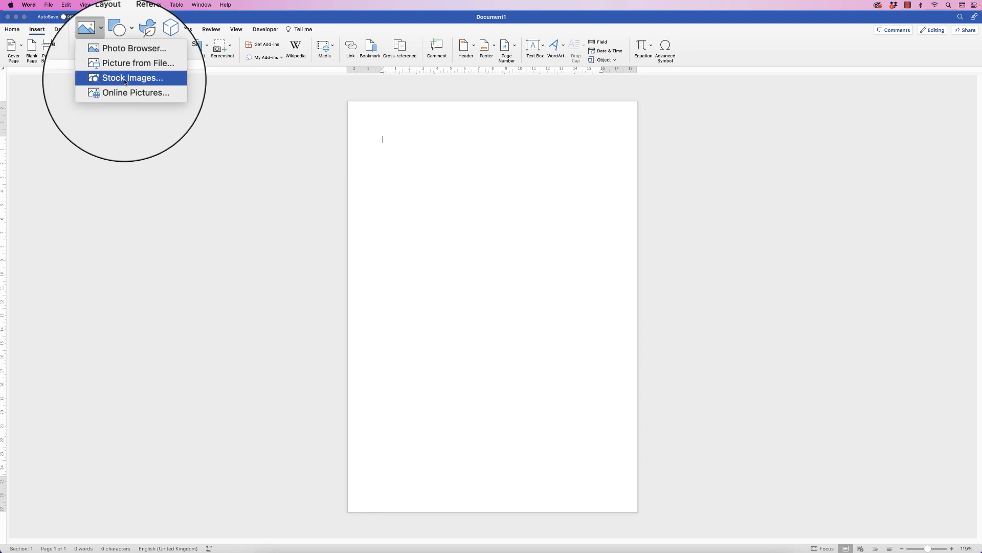
pyautogui.click(134, 80)
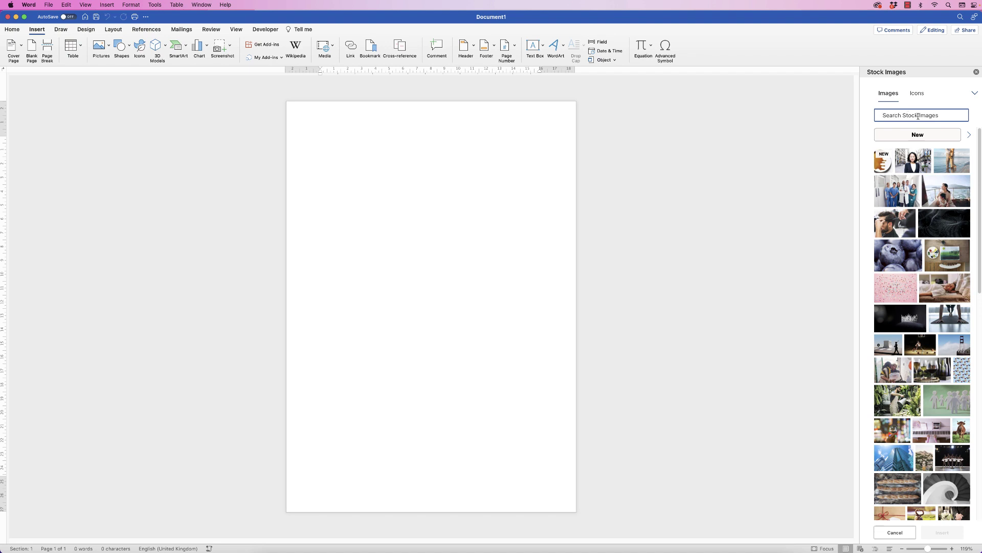
pyautogui.write('yellow flowers')
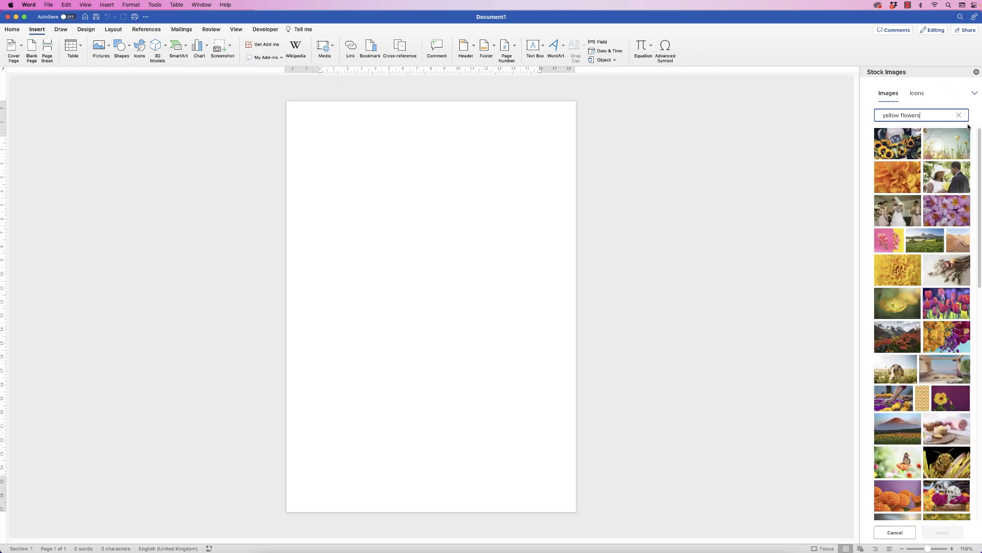
pyautogui.scroll(-10, 980, 135)
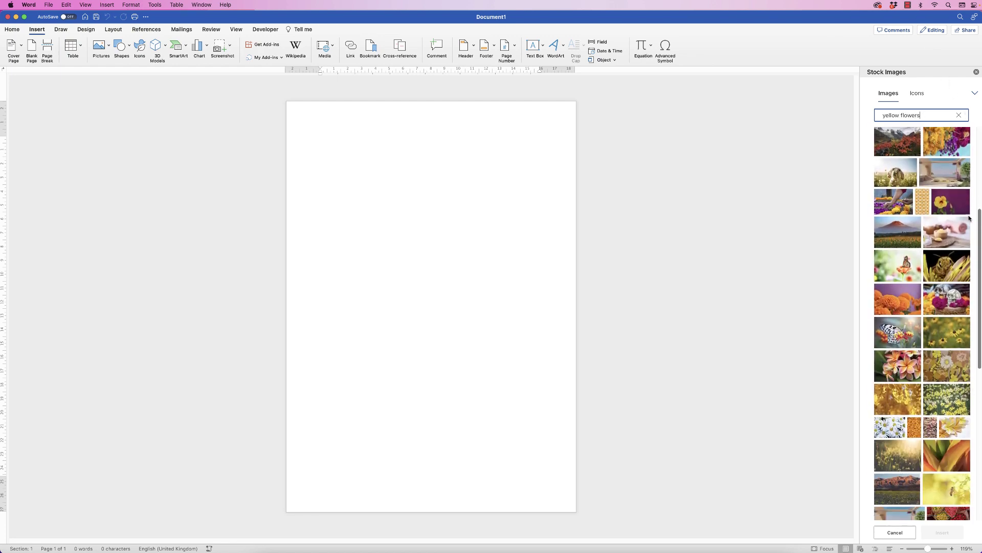
# Search the stock images for "people" and insert the photo of the black-and-white dog being examined by a vet
pyautogui.tripleClick(877, 112)
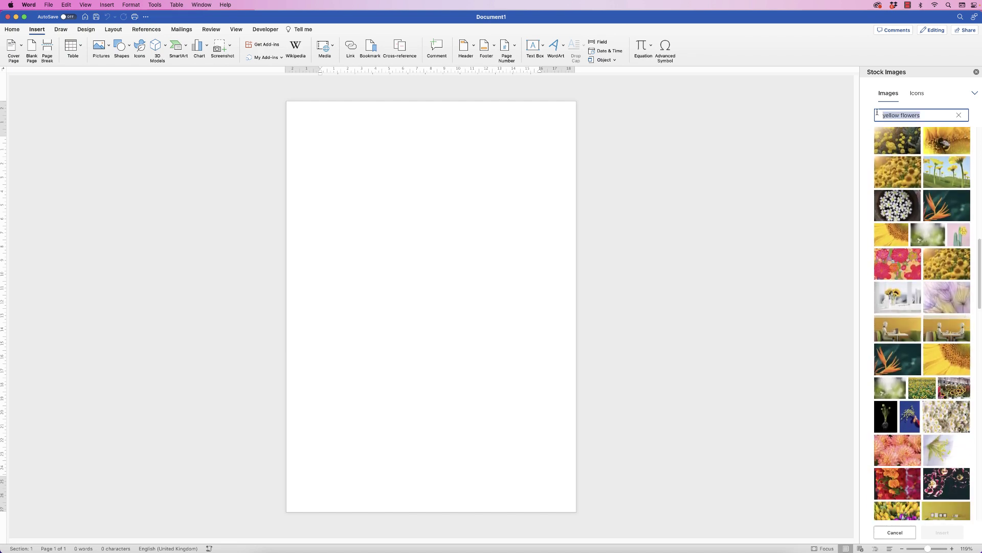
pyautogui.write('people')
pyautogui.scroll(-8, 971, 239)
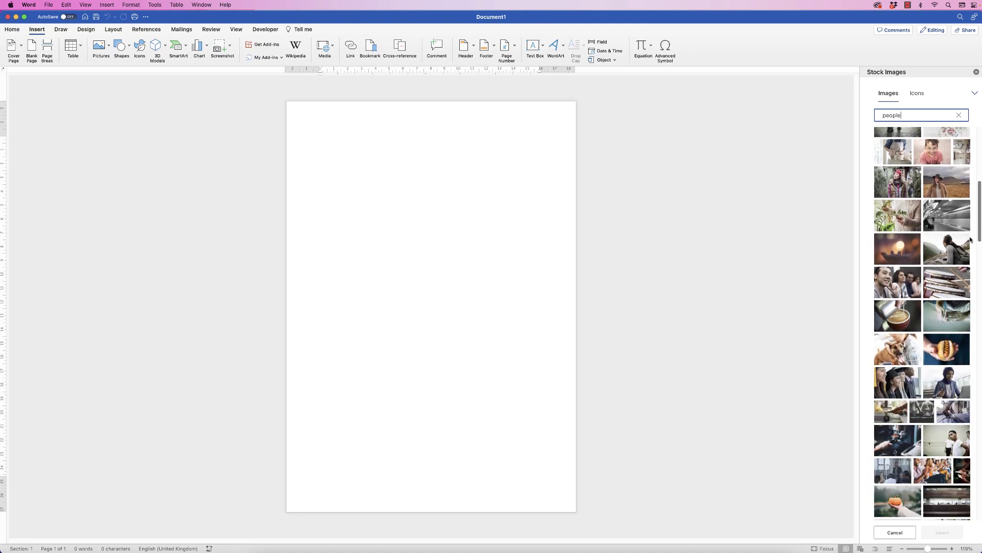
pyautogui.scroll(-10, 971, 239)
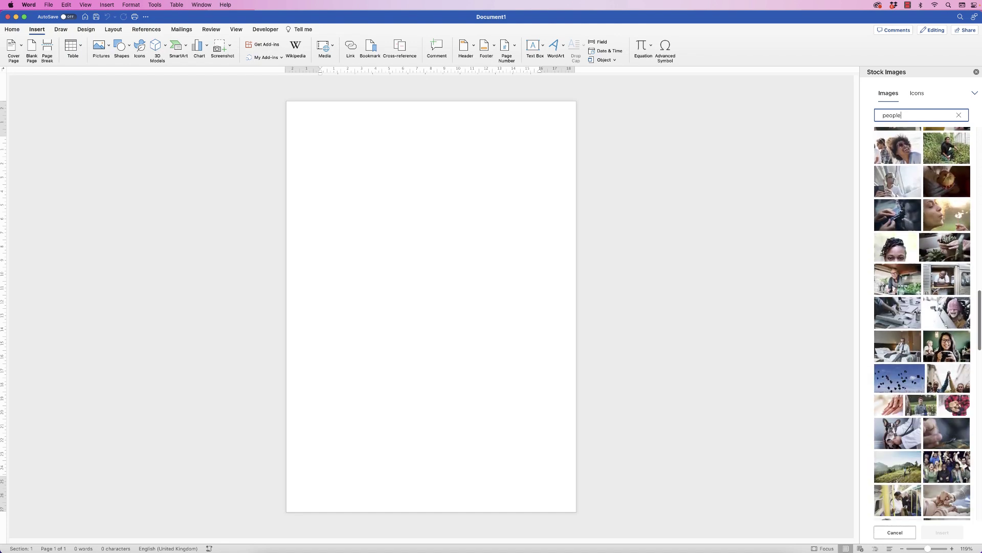
pyautogui.scroll(-6, 965, 381)
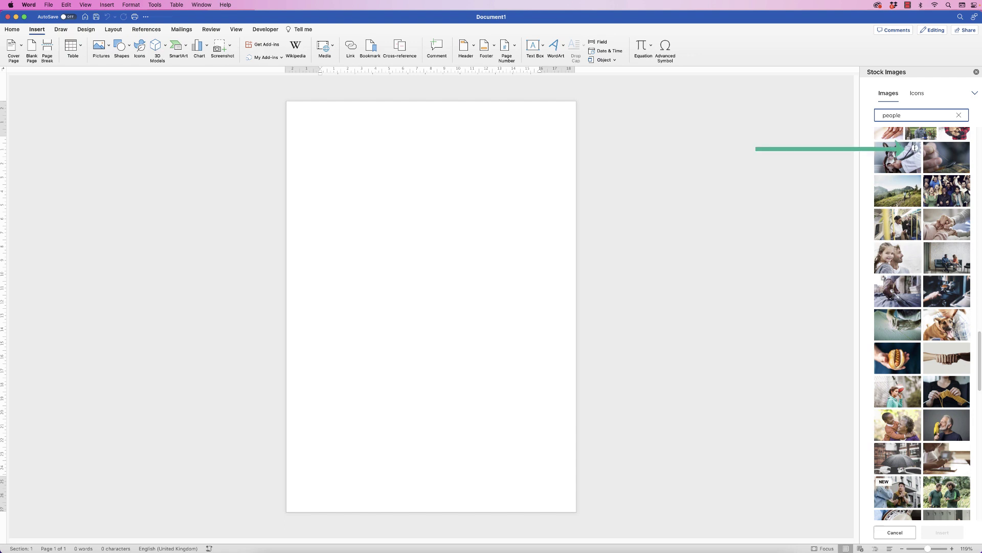
pyautogui.click(915, 147)
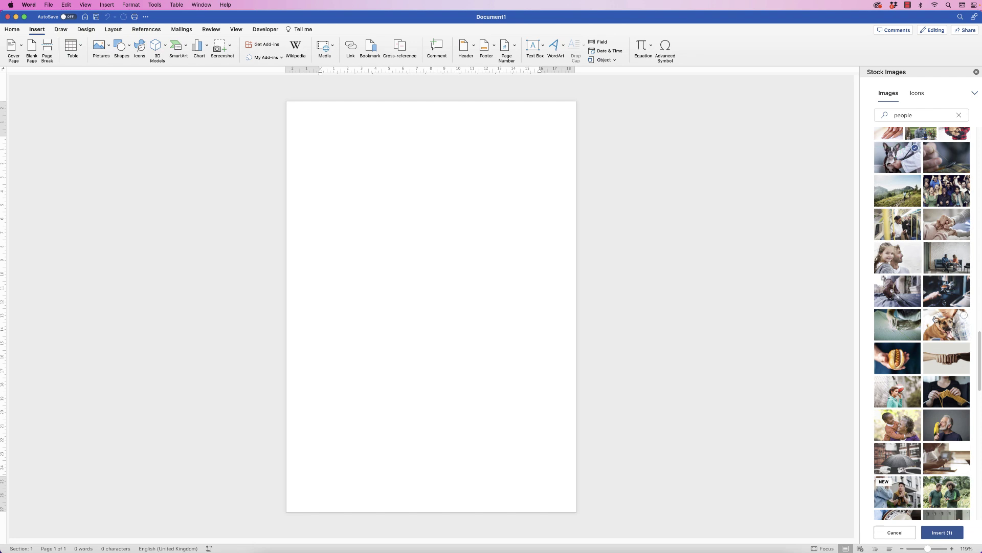
pyautogui.click(937, 533)
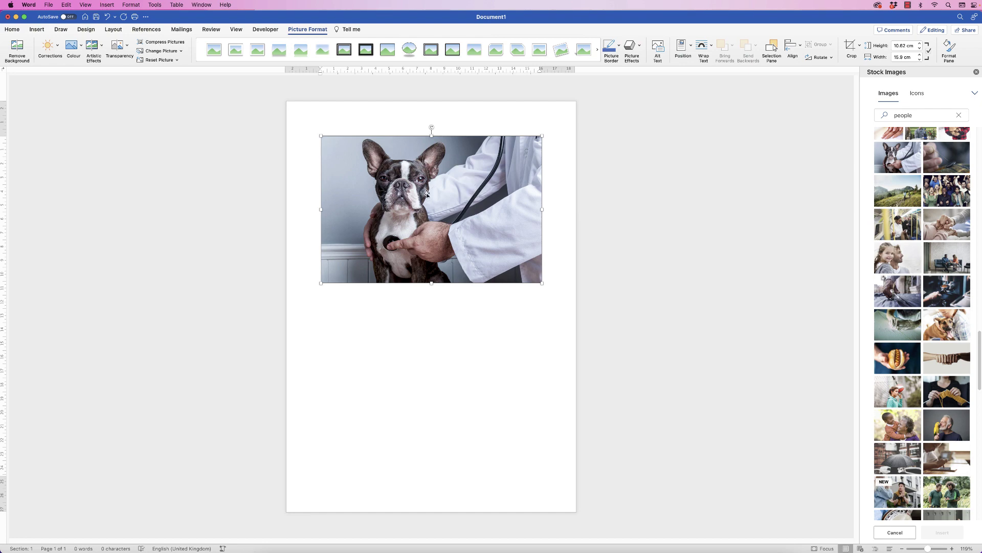
# Set the text wrapping of the vet and dog picture to In Front of Text
pyautogui.moveTo(449, 231); pyautogui.dragTo(457, 288)
pyautogui.click(455, 228)
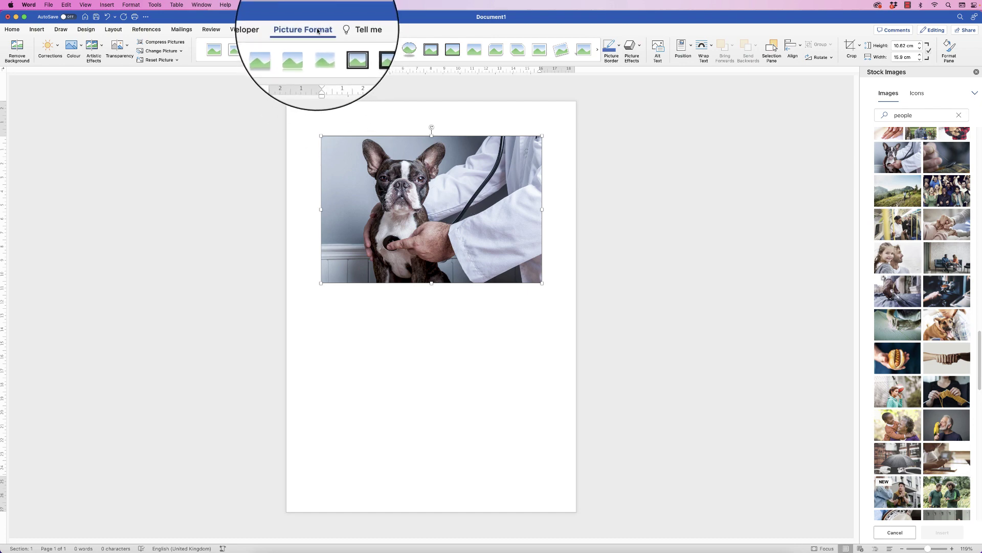
pyautogui.click(711, 47)
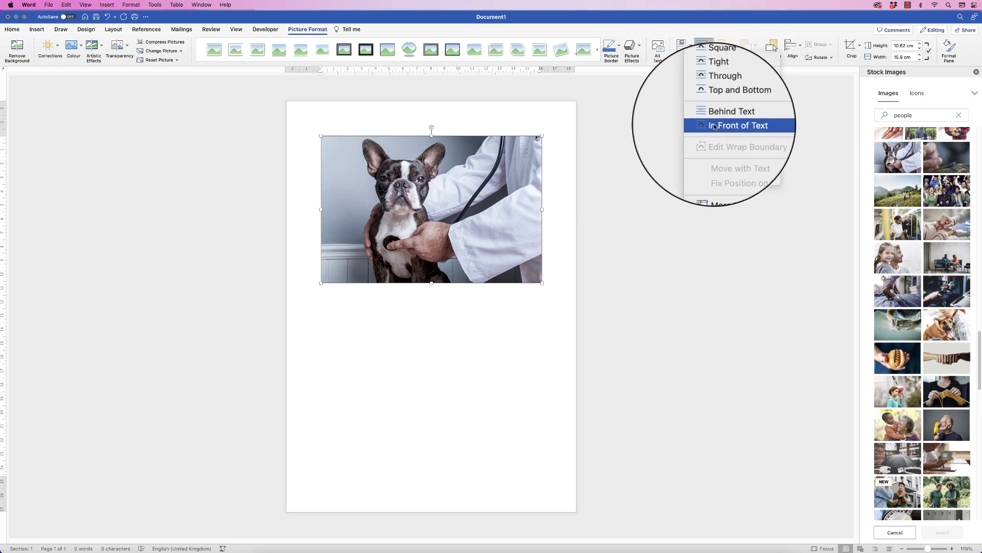
pyautogui.click(719, 127)
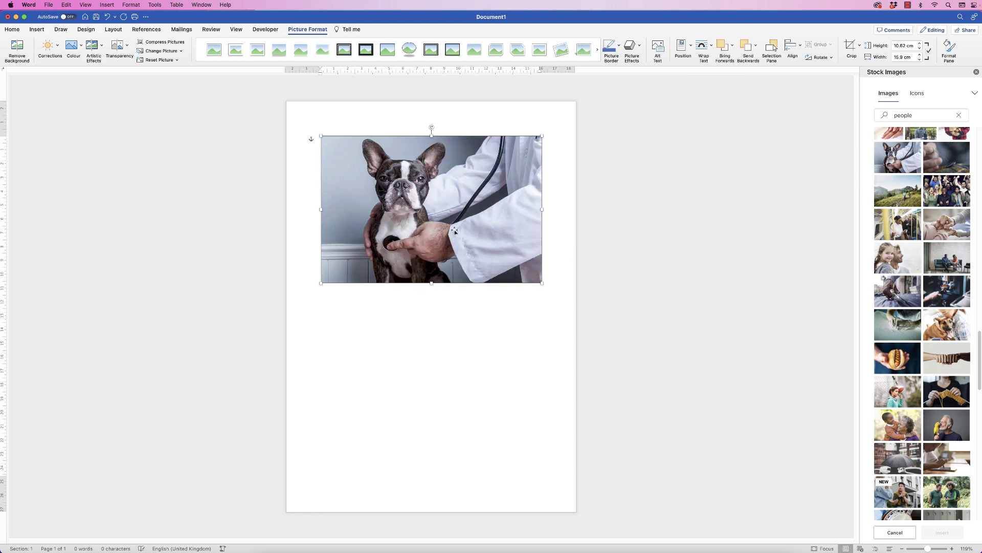
# Move the vet and dog picture to the page's upper-left corner and shrink it to about two thirds of its width
pyautogui.moveTo(443, 242); pyautogui.dragTo(433, 212)
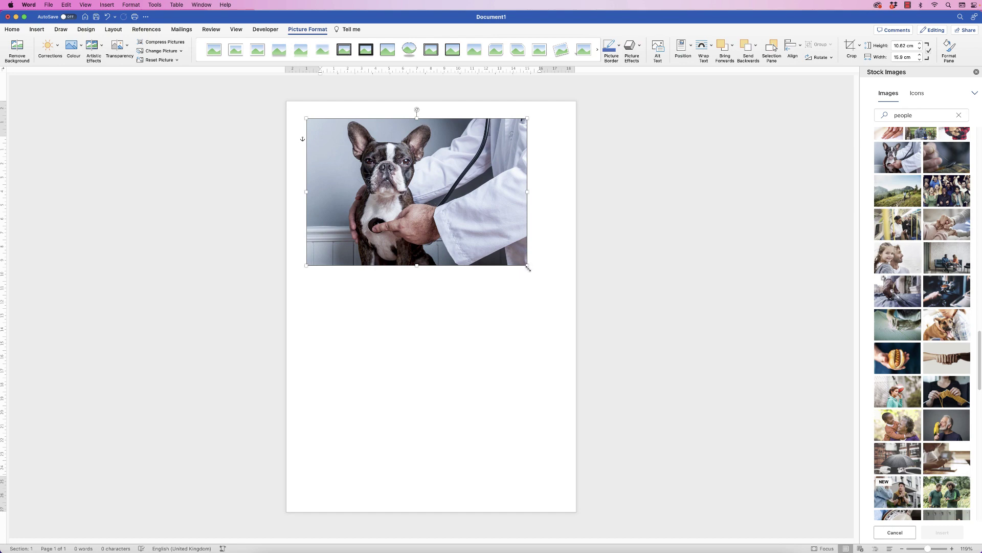
pyautogui.moveTo(527, 266); pyautogui.dragTo(452, 216)
pyautogui.click(384, 331)
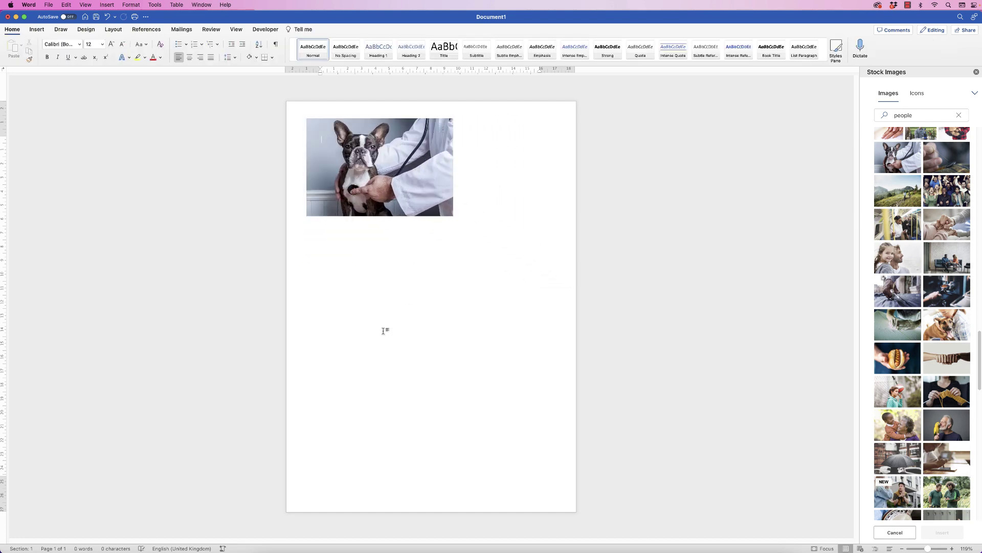
# Switch to the Pixabay website in Safari, search for "beach" and look through the image results
pyautogui.click(291, 551)
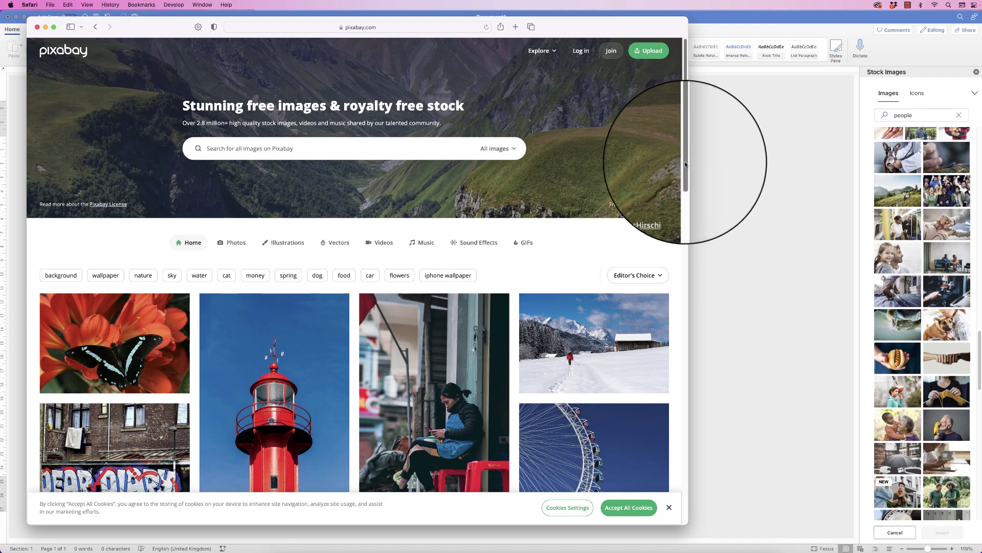
pyautogui.moveTo(685, 159); pyautogui.dragTo(685, 134)
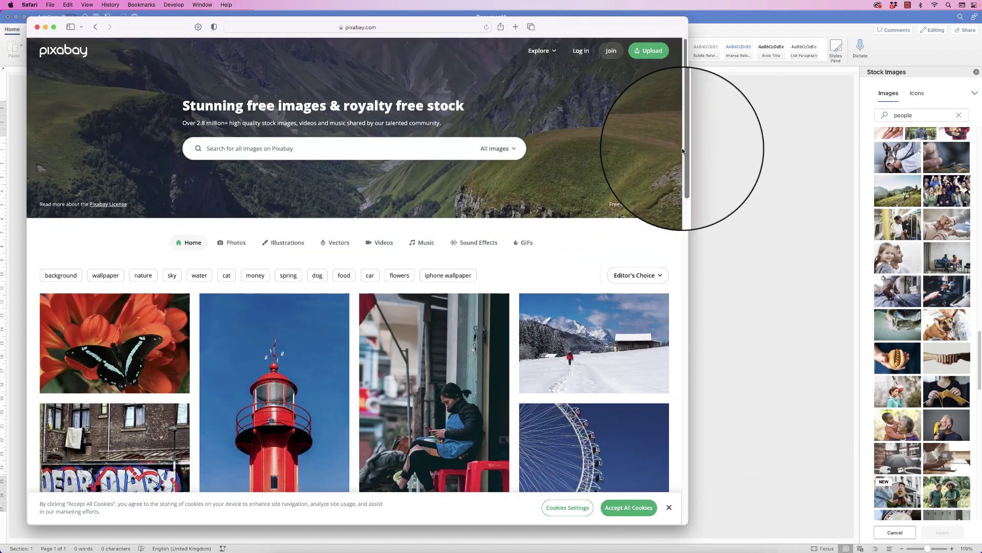
pyautogui.click(296, 151)
pyautogui.write('beach')
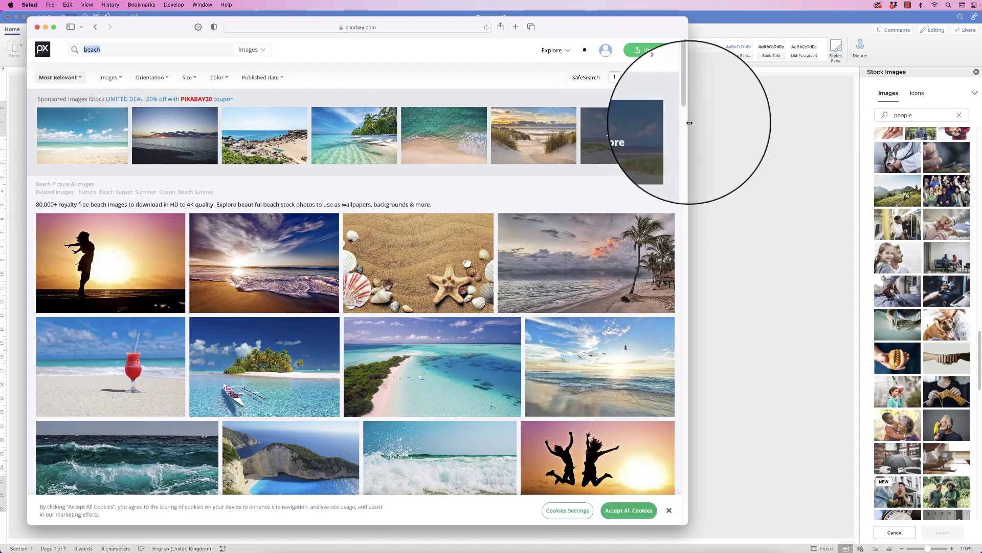
pyautogui.scroll(-3, 685, 139)
pyautogui.scroll(3, 684, 139)
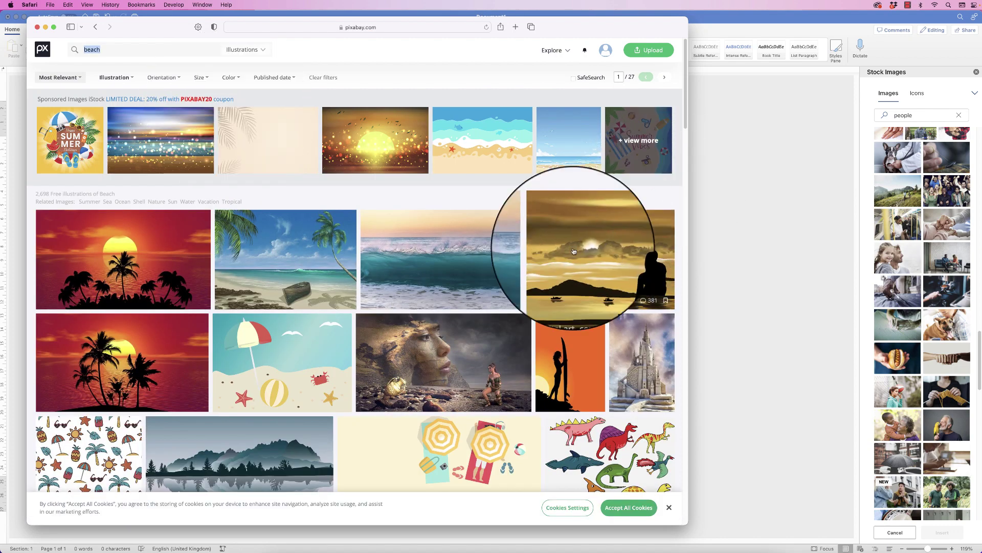
# Filter the beach results to vector graphics and browse them
pyautogui.moveTo(686, 126); pyautogui.dragTo(685, 65)
pyautogui.click(253, 49)
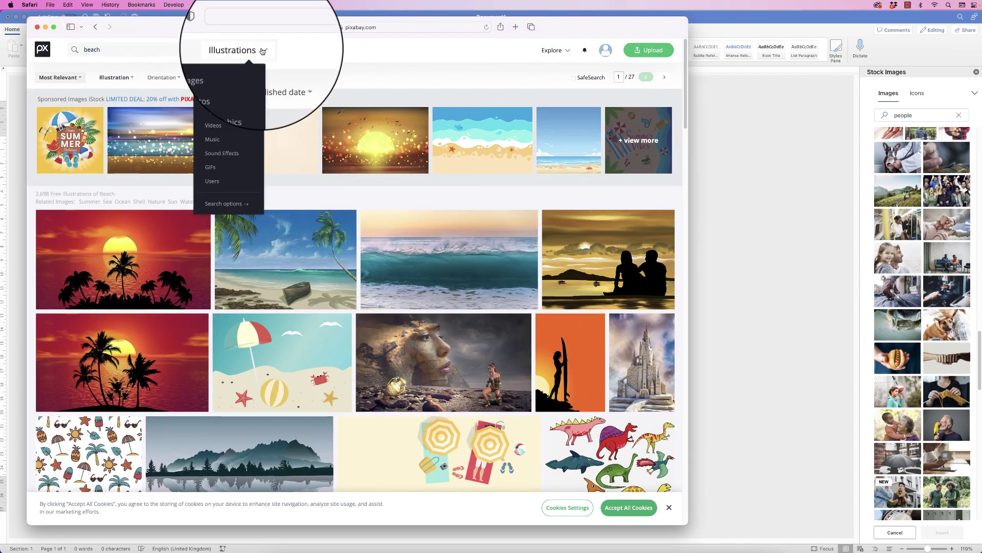
pyautogui.click(217, 97)
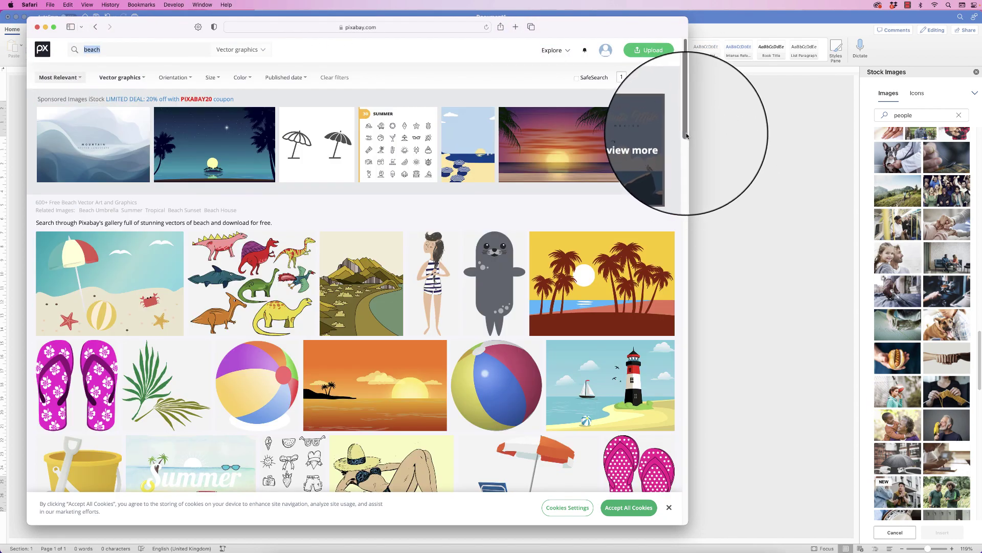
pyautogui.moveTo(684, 128); pyautogui.dragTo(690, 304)
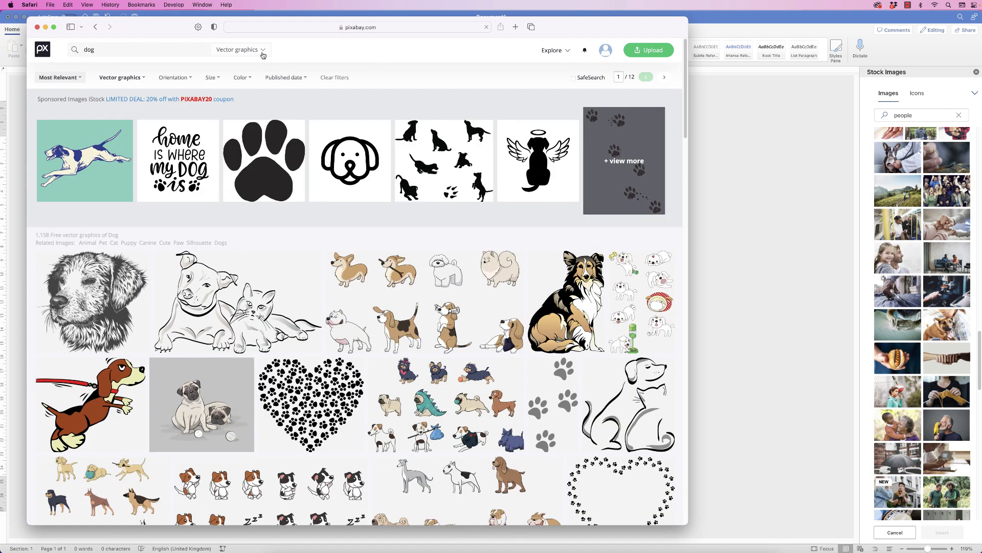
# Limit the "dog" search to photos and download the brown dog portrait on a dark background at 1920×1280
pyautogui.click(260, 52)
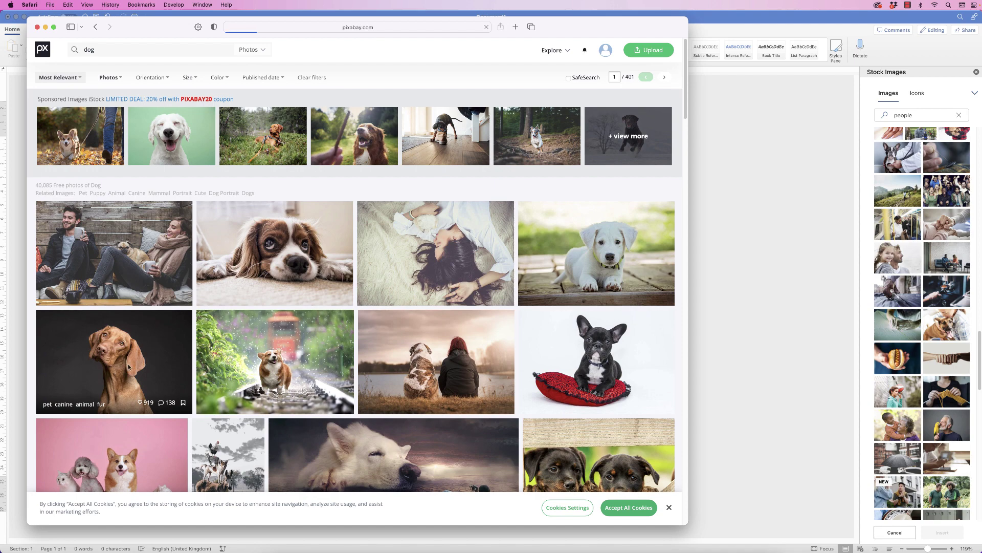
pyautogui.click(129, 366)
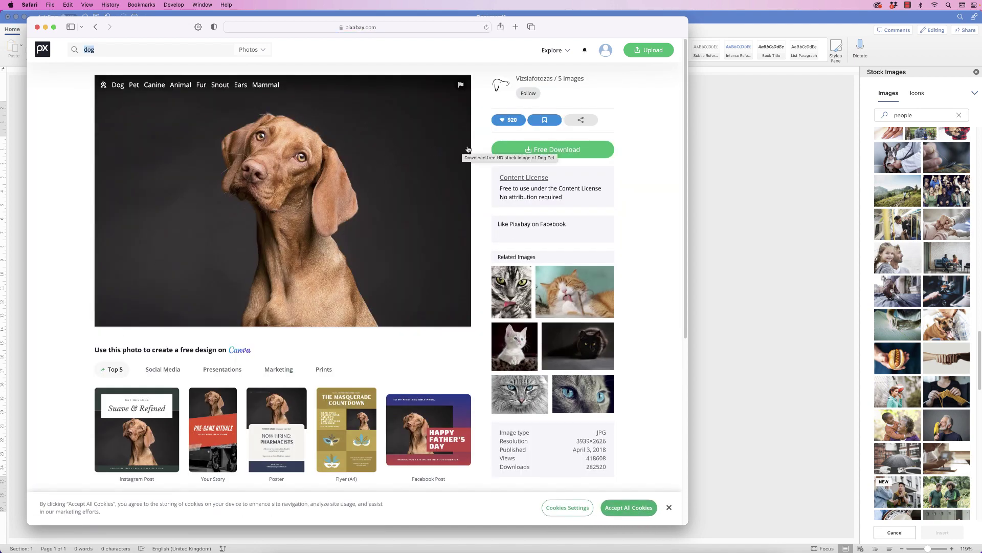
pyautogui.click(537, 149)
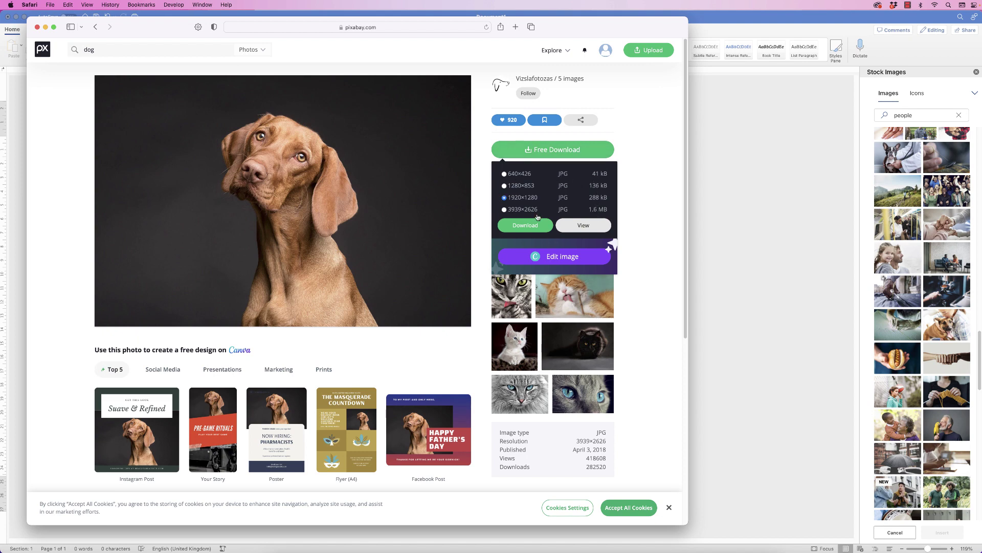
pyautogui.click(519, 227)
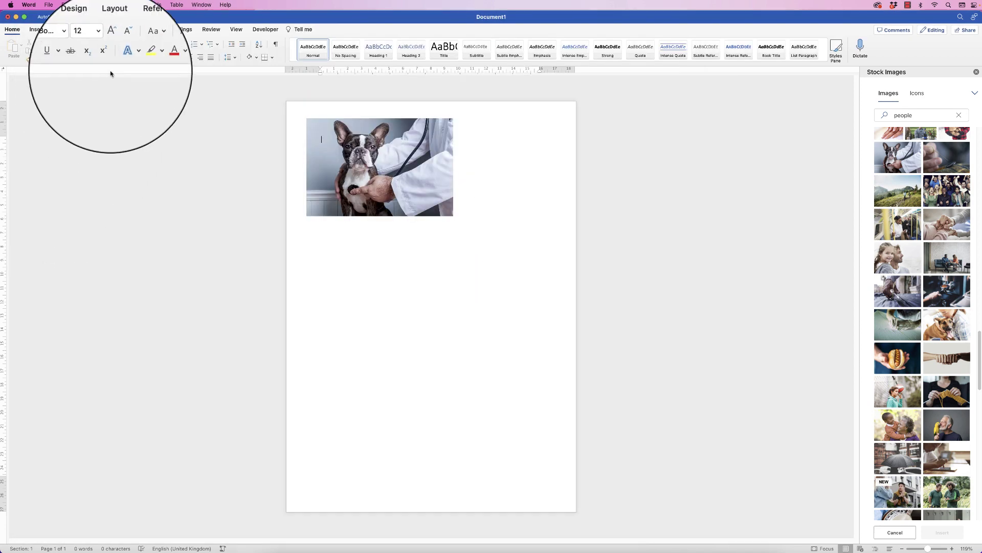
# Return to the Word document and insert the picture file dog-3277416_1920.jpg from the Downloads folder
pyautogui.click(40, 30)
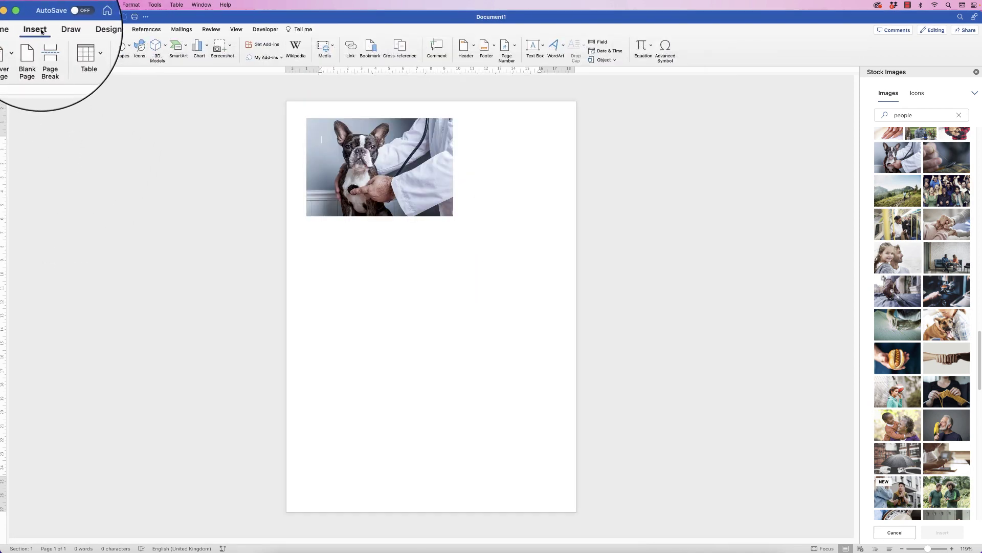
pyautogui.click(109, 48)
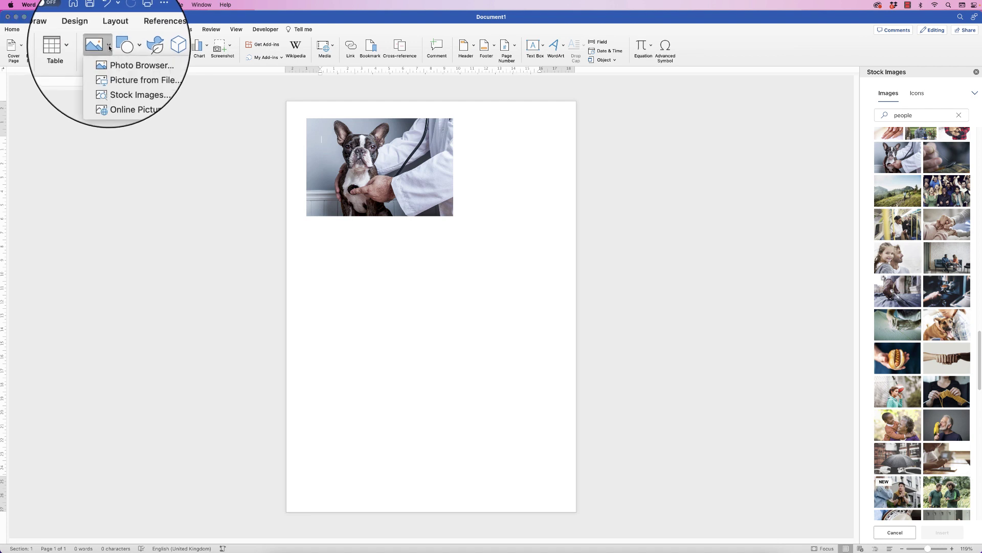
pyautogui.click(126, 71)
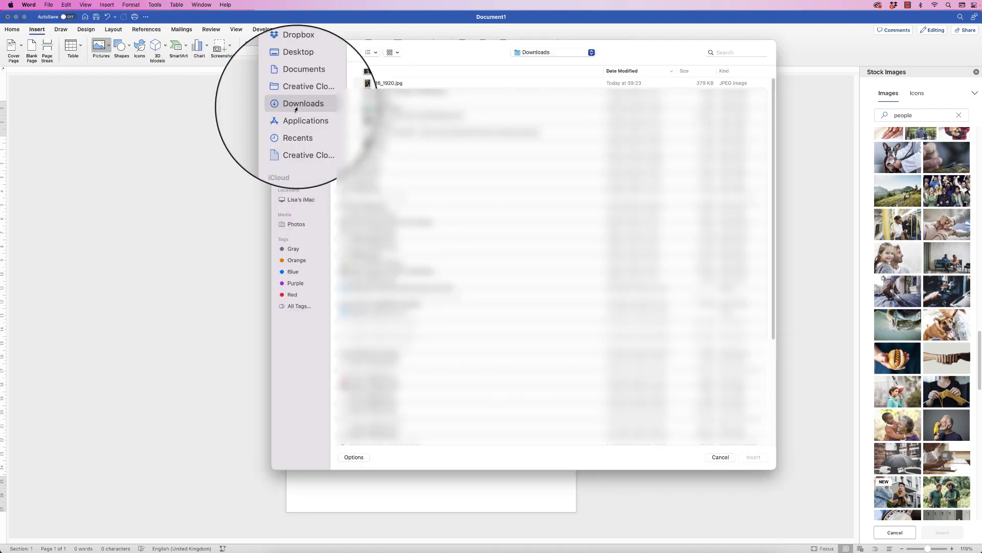
pyautogui.click(363, 82)
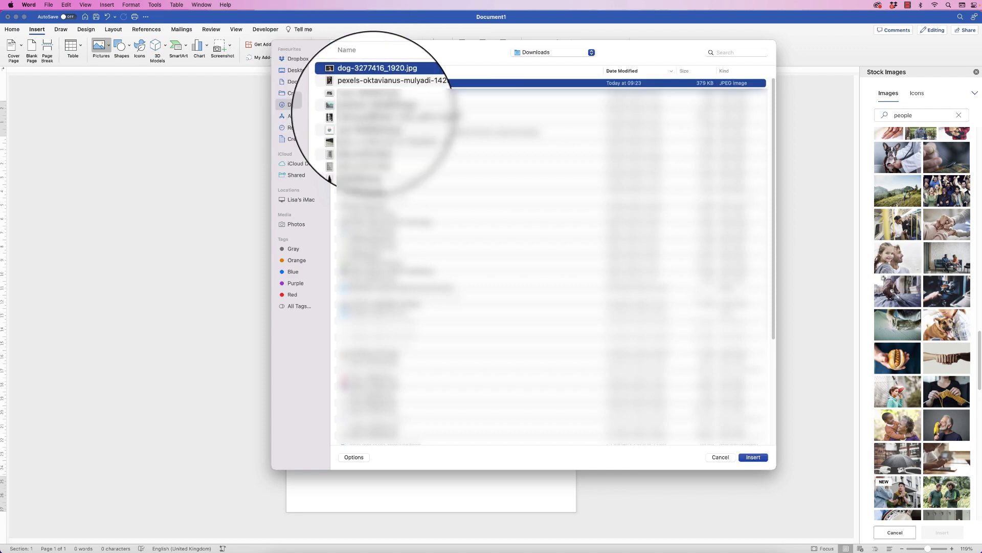
pyautogui.click(753, 457)
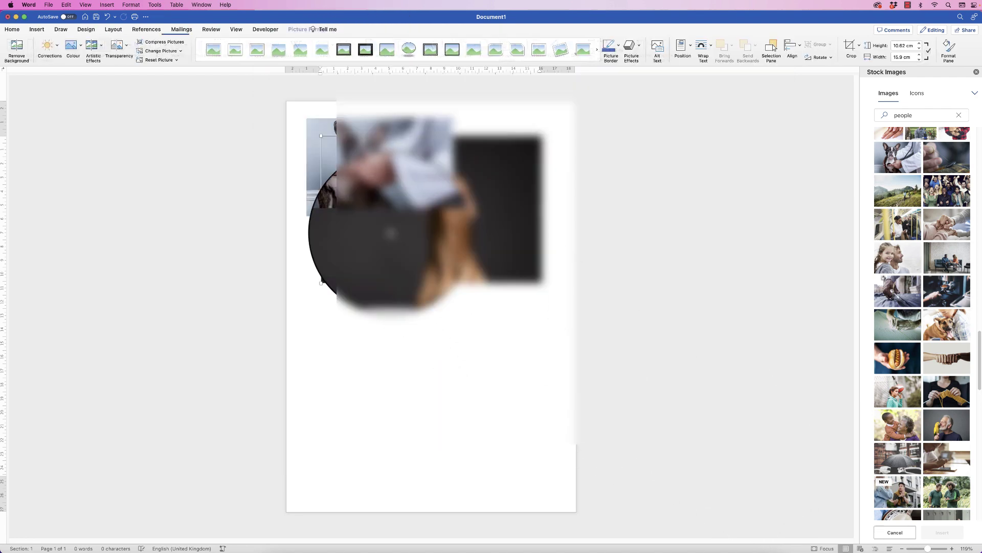
# Set the text wrapping of the brown dog picture to In Front of Text
pyautogui.moveTo(437, 251); pyautogui.dragTo(423, 264)
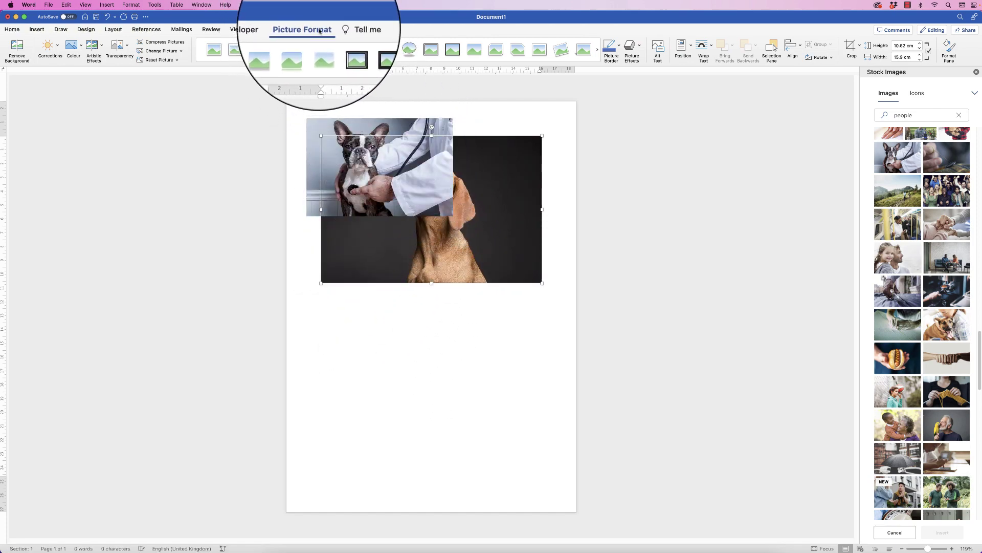
pyautogui.click(711, 47)
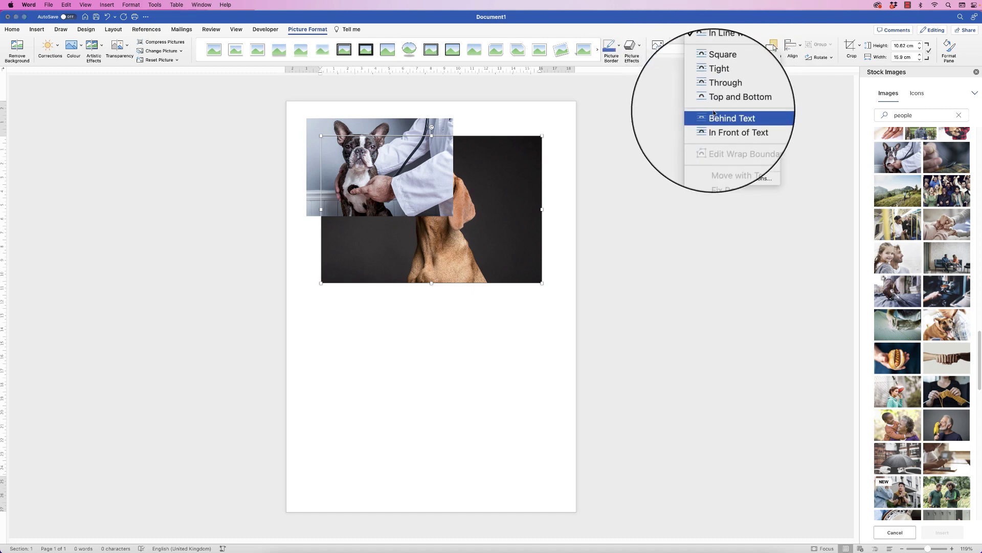
pyautogui.click(717, 128)
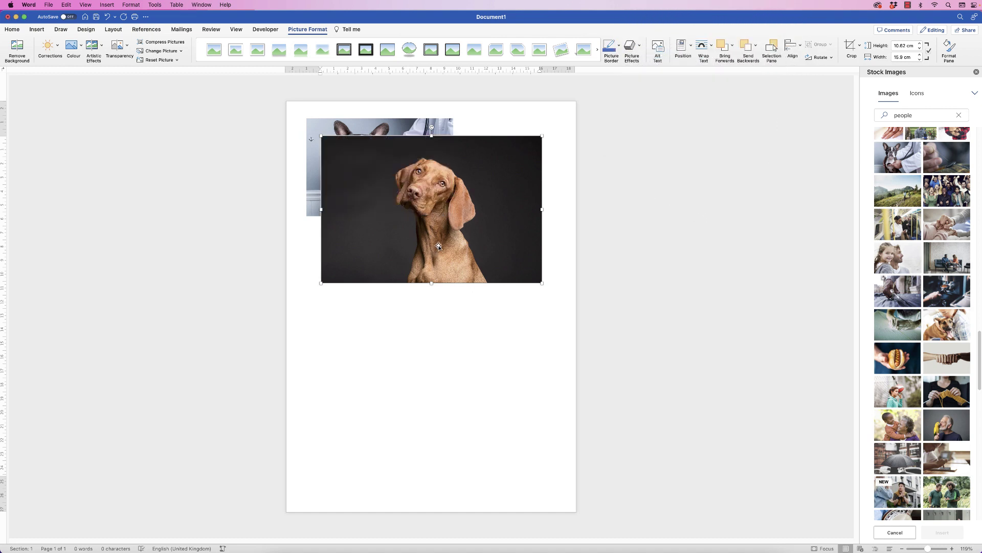
# Place the brown dog picture directly below the bulldog picture, shrink it proportionally, and set its width to 10 cm
pyautogui.moveTo(438, 241); pyautogui.dragTo(424, 329)
pyautogui.moveTo(527, 370); pyautogui.dragTo(416, 286)
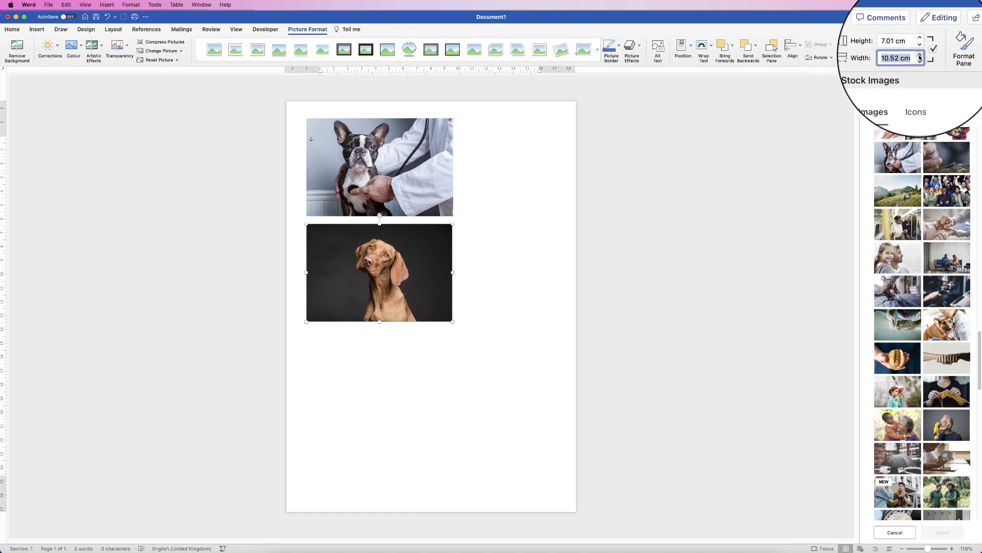
pyautogui.press('Return')
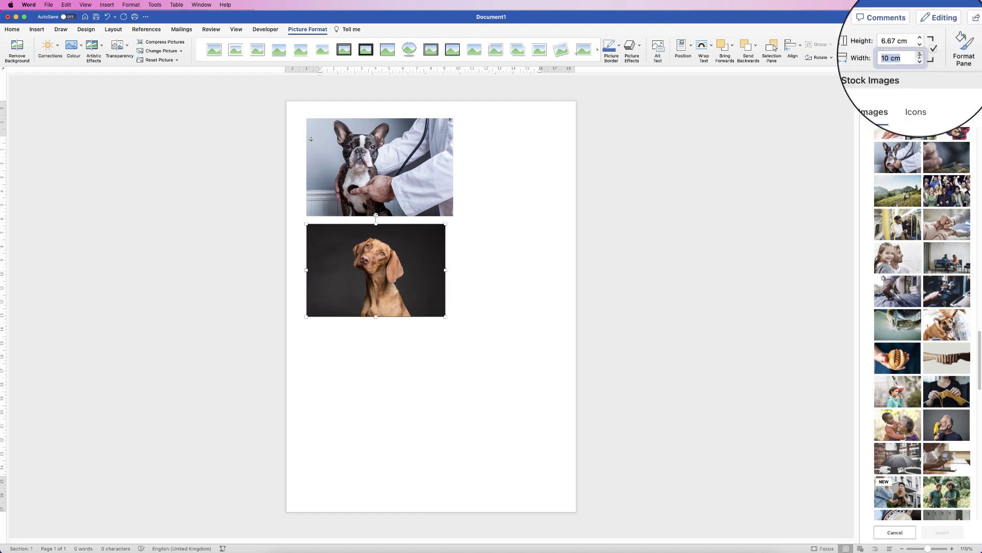
# Set the width of the bulldog picture to 10 cm
pyautogui.click(390, 176)
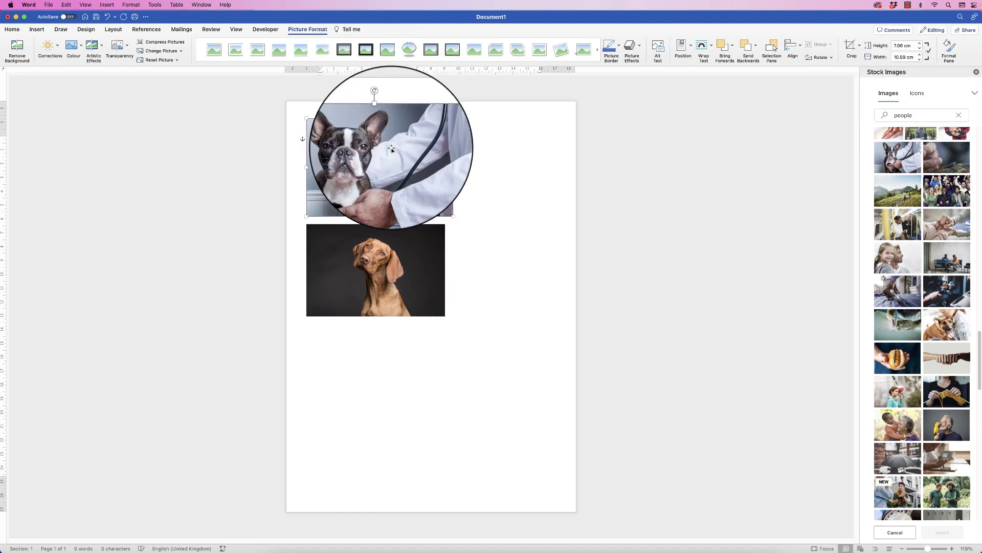
pyautogui.click(903, 57)
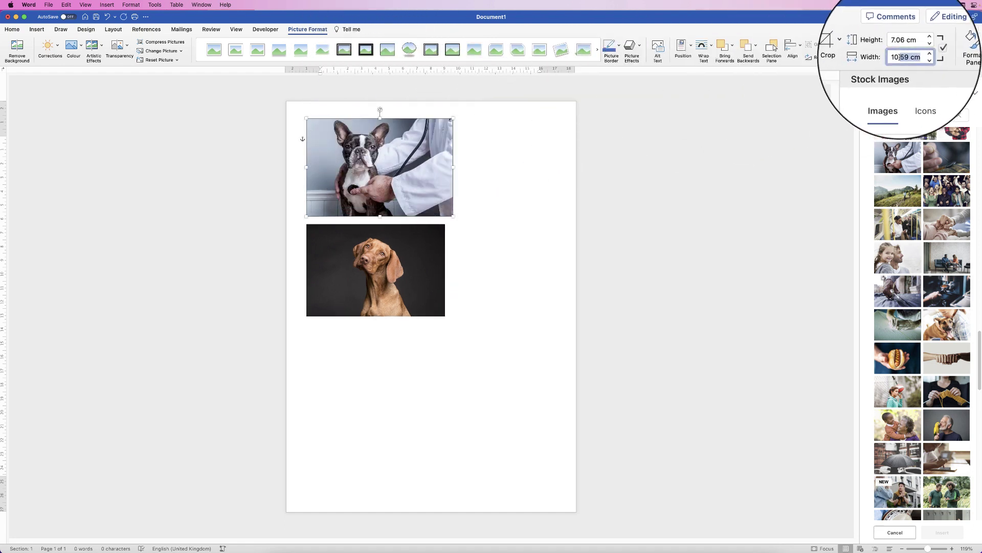
pyautogui.write('10')
pyautogui.press('Return')
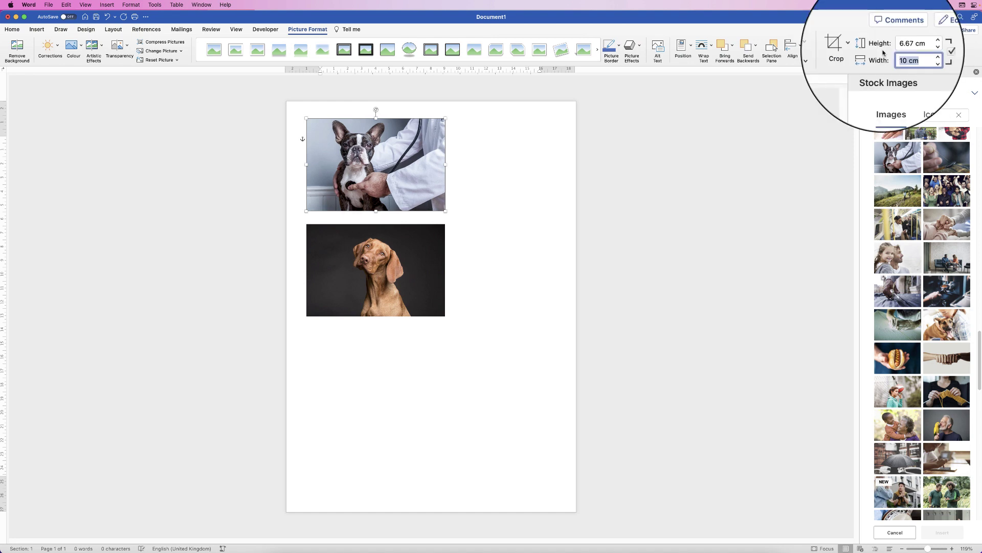
# Reposition the two pictures one above the other and line up their left edges with Align to Left
pyautogui.moveTo(388, 169)
pyautogui.mouseDown()
pyautogui.moveTo(388, 188)
pyautogui.moveTo(388, 174)
pyautogui.mouseUp()
pyautogui.moveTo(379, 262); pyautogui.dragTo(390, 257)
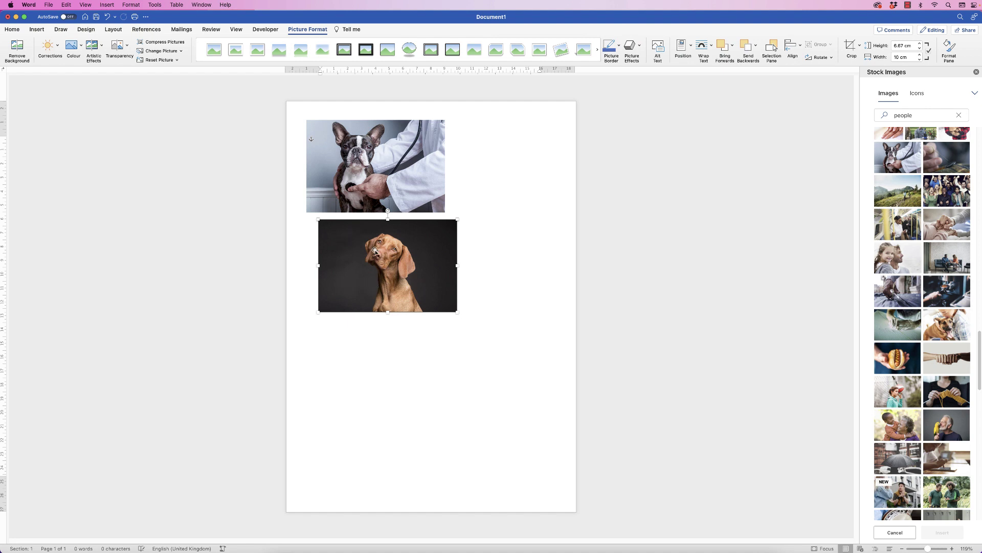
pyautogui.keyDown('shift'); pyautogui.click(379, 158); pyautogui.keyUp('shift')
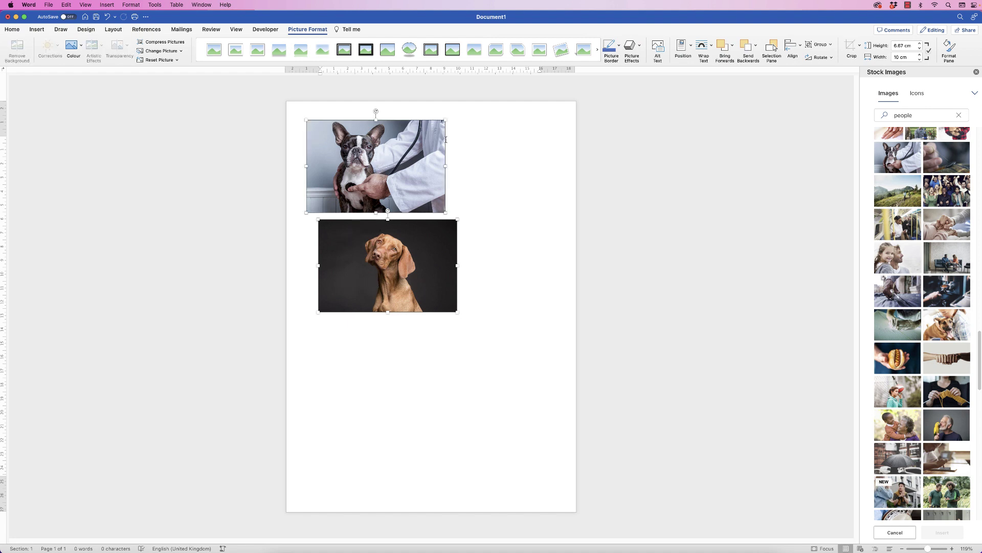
pyautogui.click(801, 48)
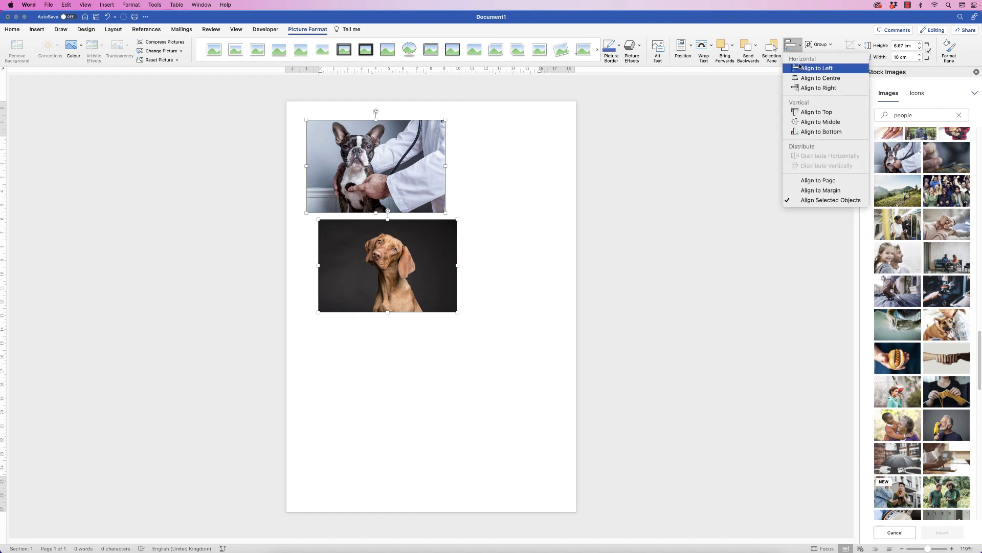
pyautogui.click(802, 69)
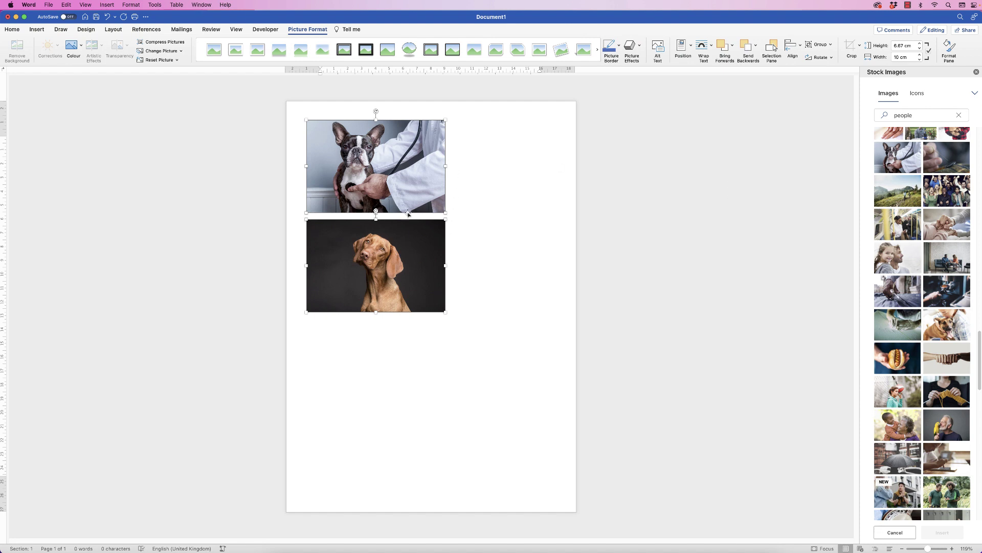
pyautogui.click(470, 268)
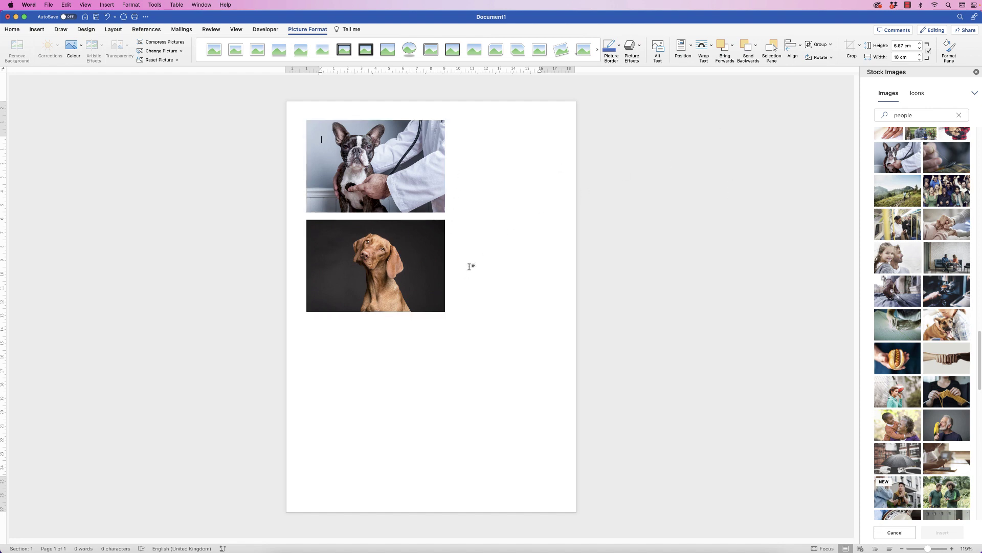
# Try aligning only the brown dog picture to the centre, and undo it
pyautogui.click(391, 256)
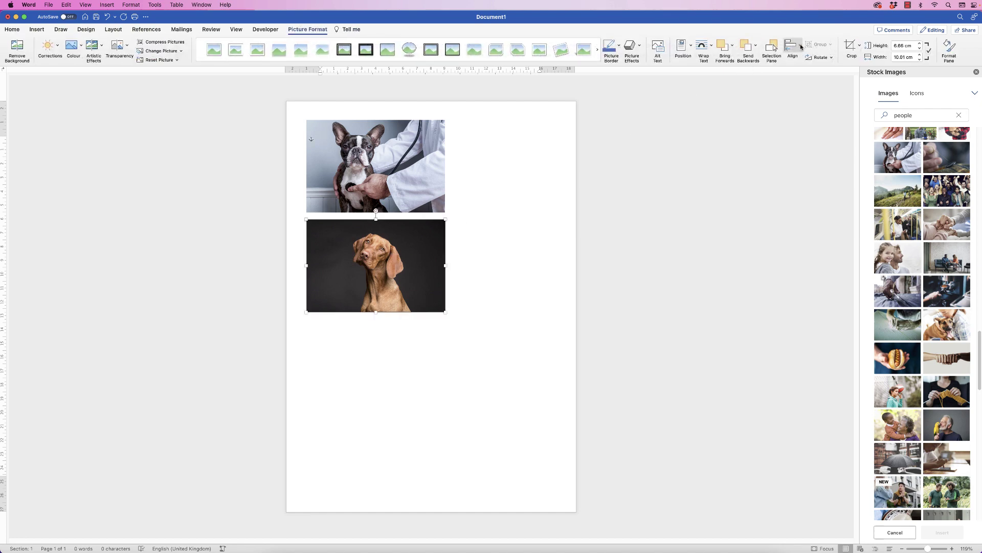
pyautogui.click(802, 49)
pyautogui.click(809, 79)
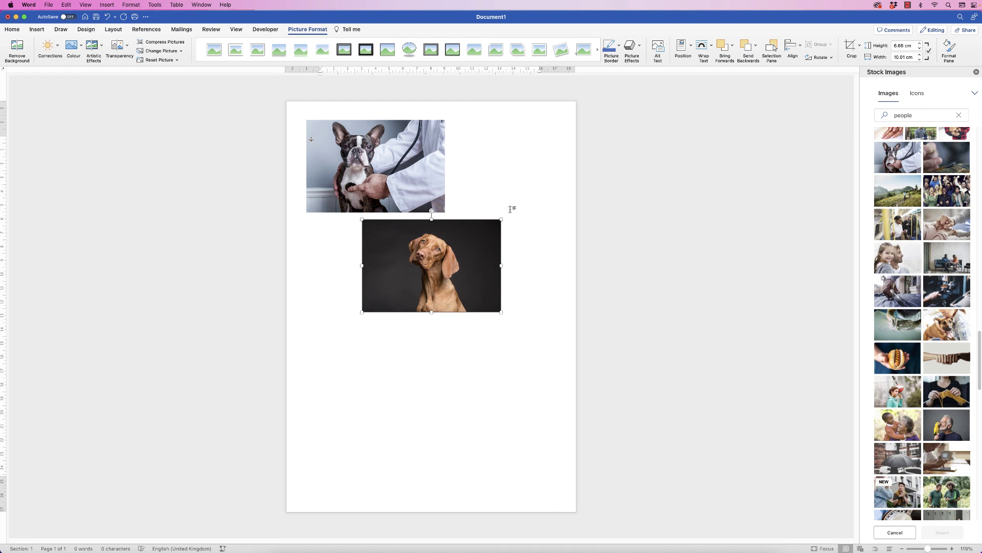
pyautogui.press('super+z')
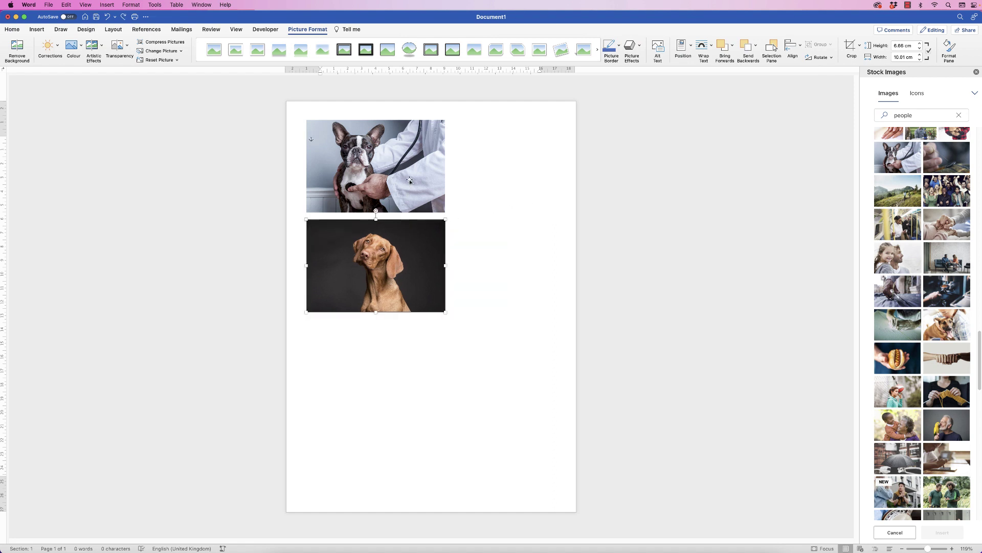
# Group the bulldog and brown dog pictures and align the group to the horizontal centre of the margins
pyautogui.keyDown('shift'); pyautogui.click(410, 180); pyautogui.keyUp('shift')
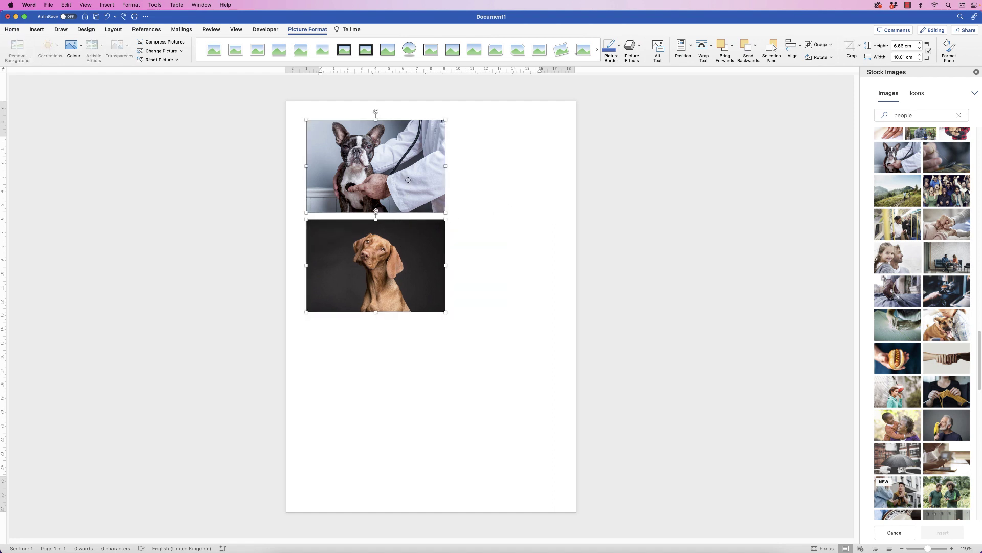
pyautogui.click(831, 47)
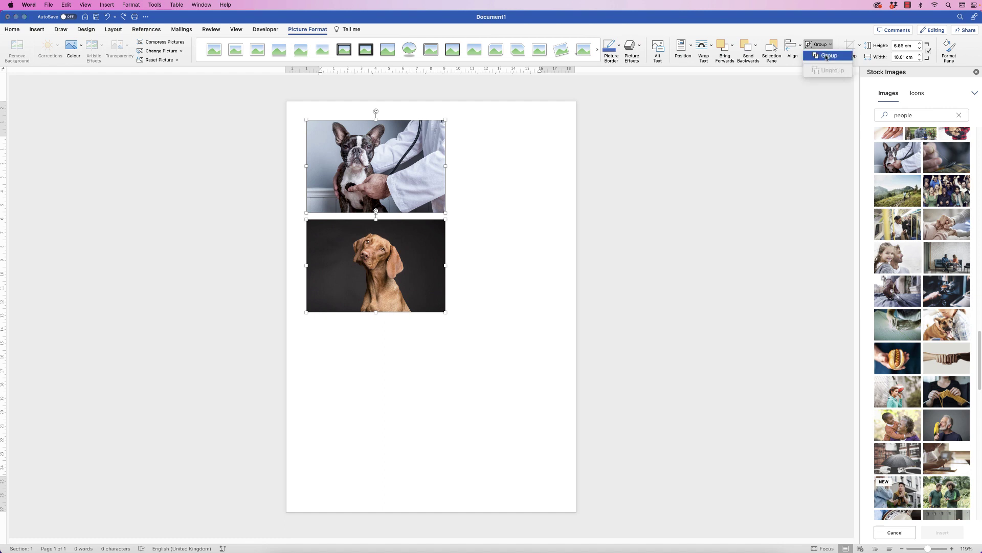
pyautogui.click(823, 58)
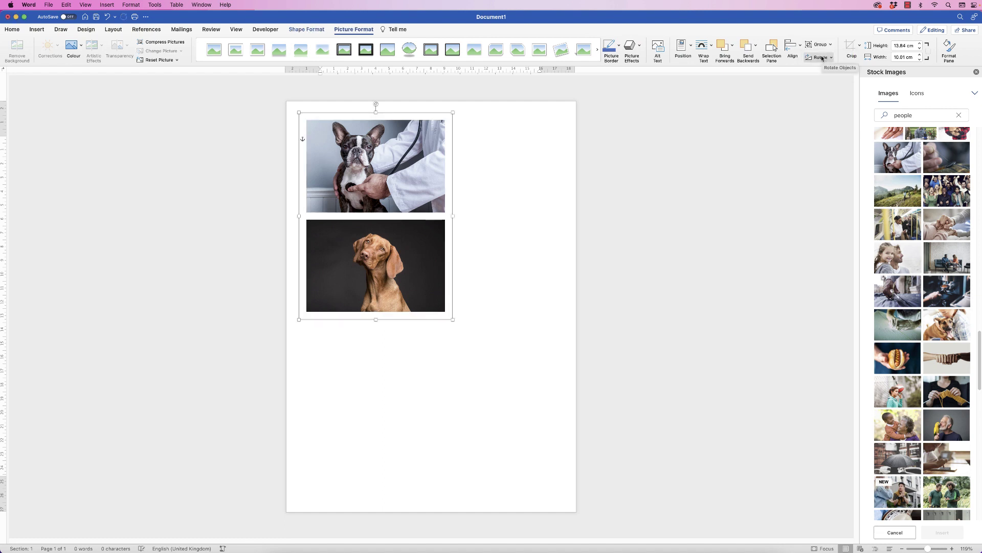
pyautogui.click(801, 48)
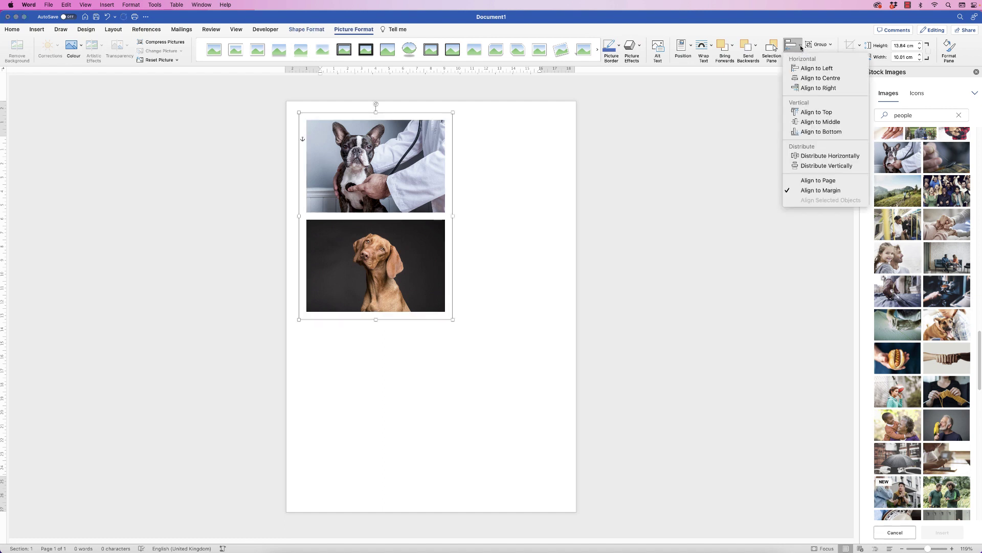
pyautogui.click(818, 76)
pyautogui.press('Escape')
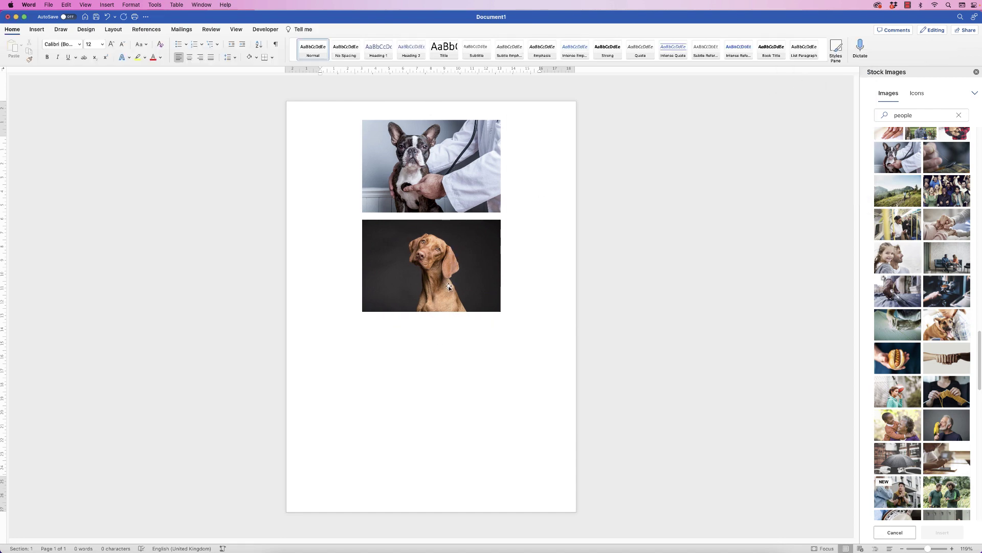
# Ungroup the bulldog and brown dog pictures
pyautogui.click(440, 241)
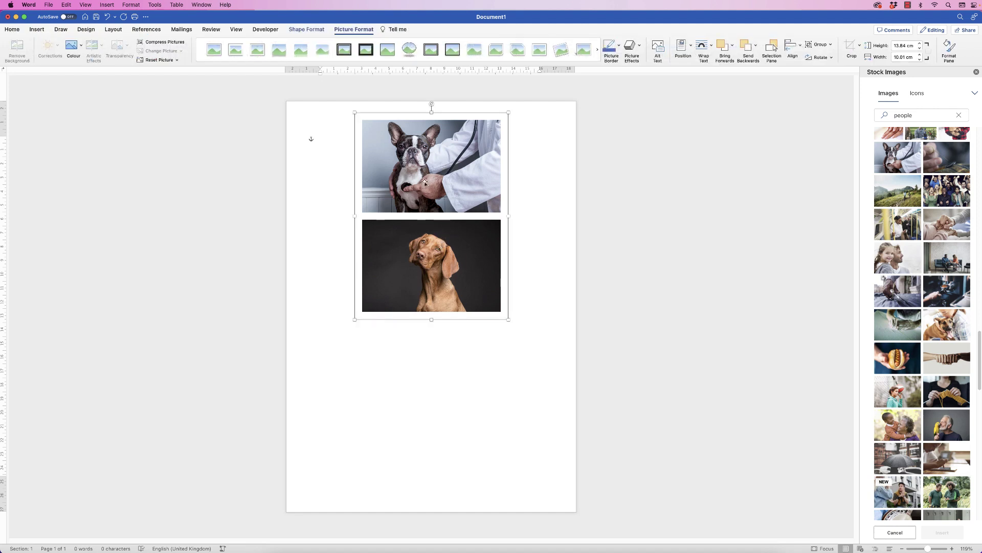
pyautogui.click(833, 45)
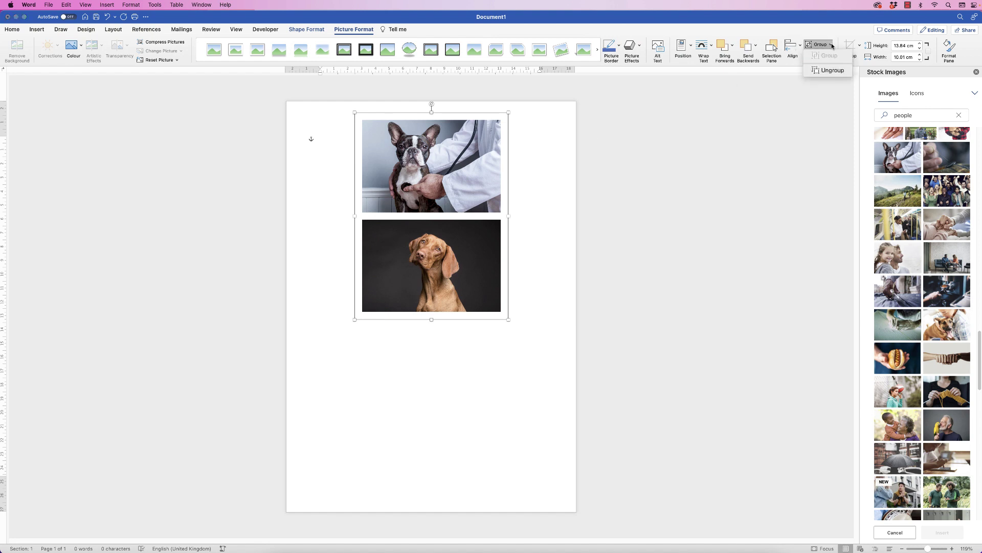
pyautogui.click(829, 71)
# Move both pictures together to the upper-left corner of the page and scale them down proportionally
pyautogui.moveTo(426, 169); pyautogui.dragTo(369, 164)
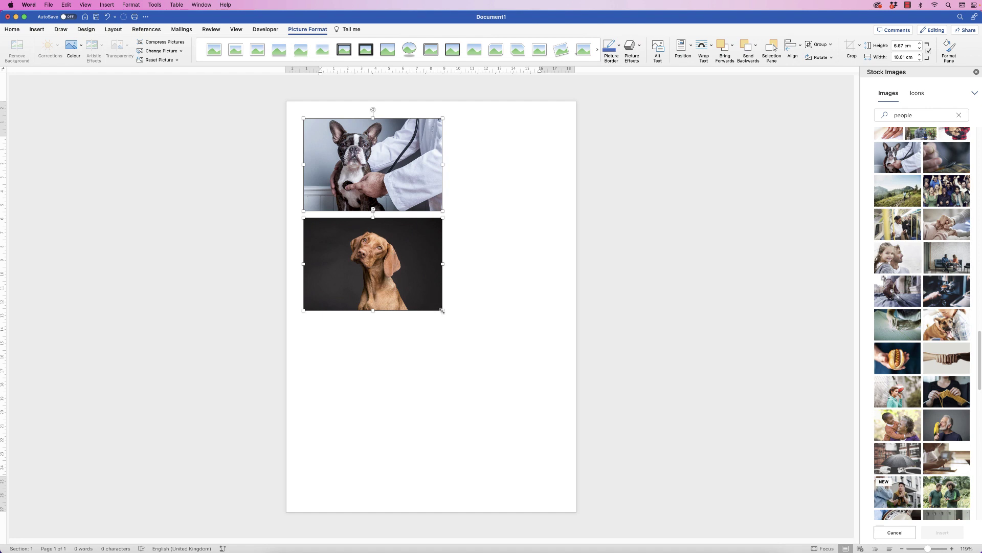
pyautogui.moveTo(442, 311); pyautogui.dragTo(423, 298)
pyautogui.click(361, 318)
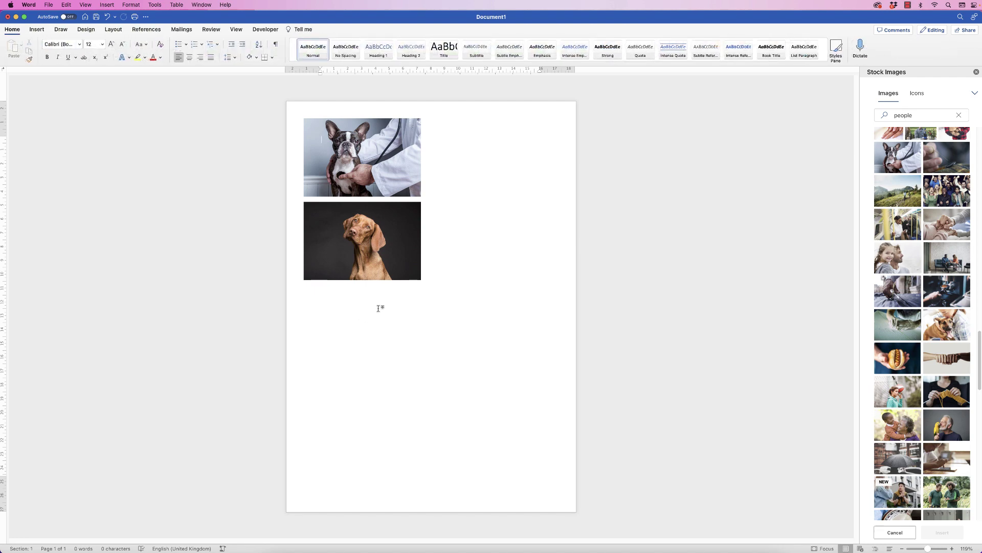
# Search the stock images for "dog" and insert six different dog photos into the document
pyautogui.write('dog')
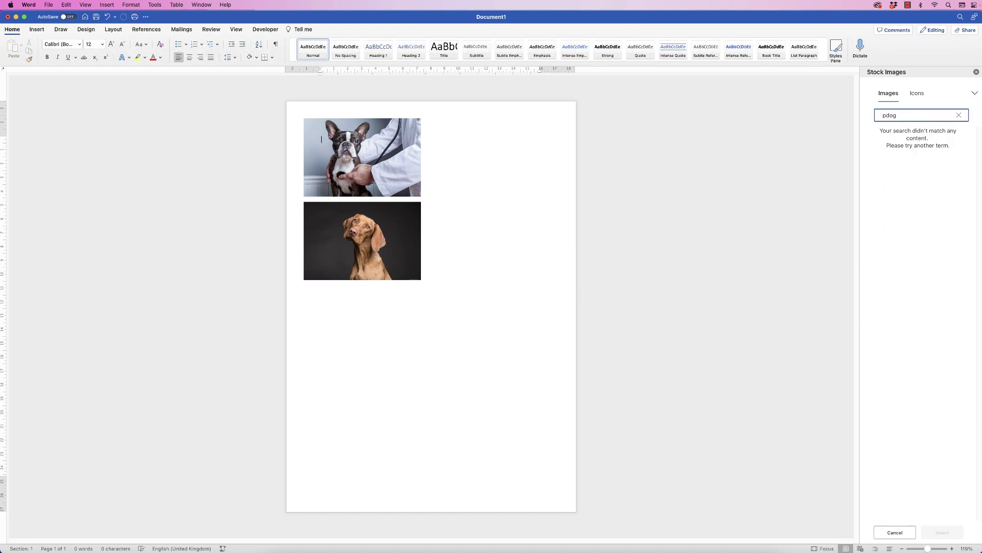
pyautogui.click(898, 144)
pyautogui.click(948, 176)
pyautogui.click(921, 318)
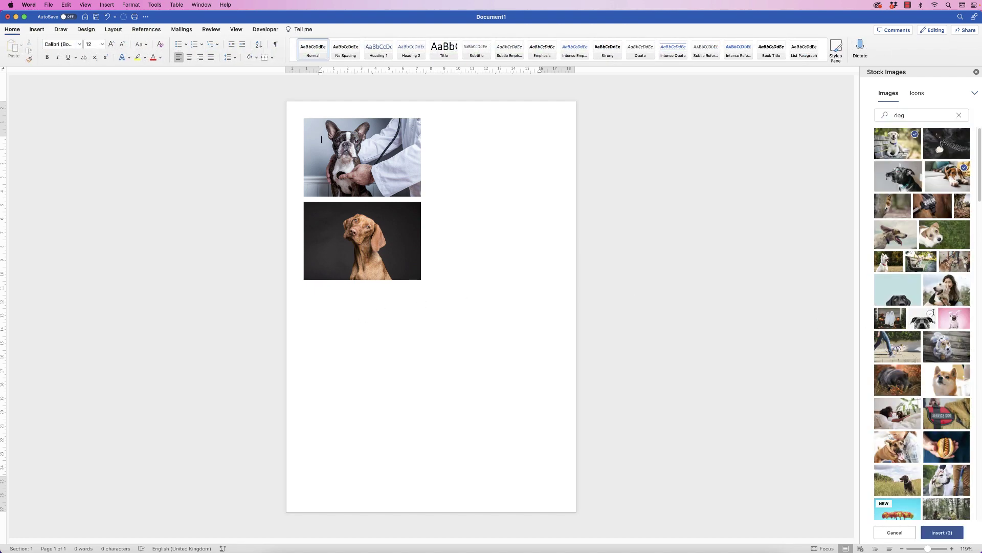
pyautogui.scroll(-5, 981, 273)
pyautogui.click(900, 281)
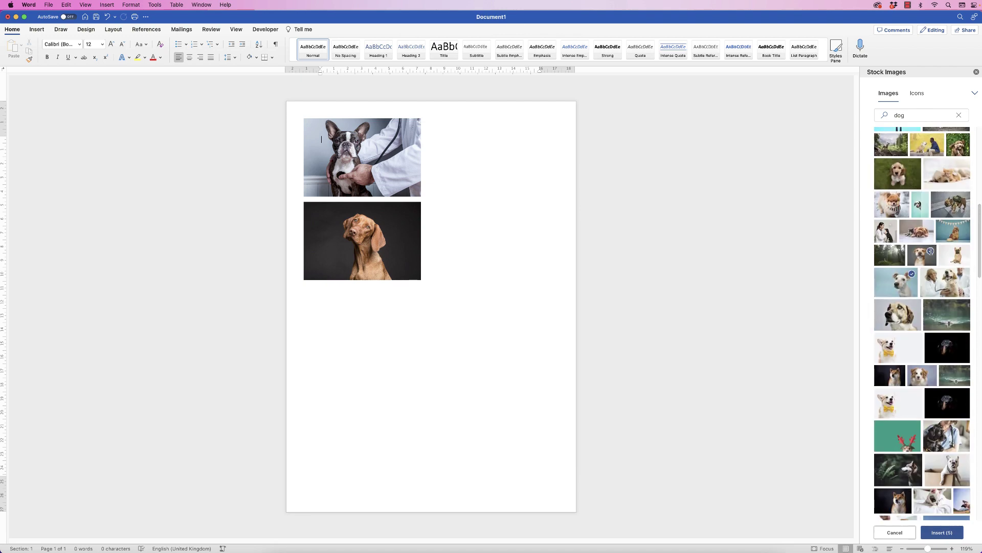
pyautogui.click(924, 254)
pyautogui.click(942, 532)
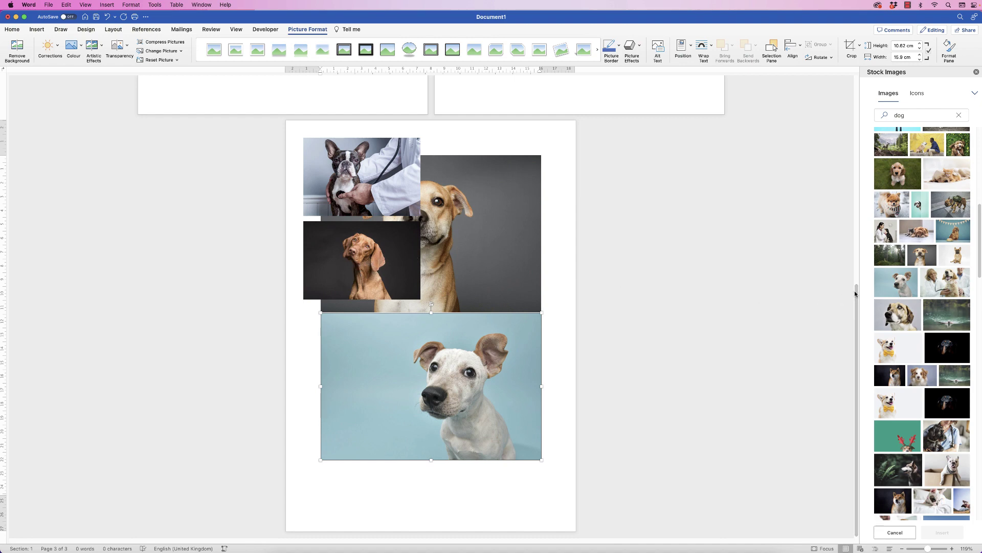
# Set the text wrapping of each of the six newly inserted dog pictures to In Front of Text
pyautogui.moveTo(856, 296); pyautogui.dragTo(852, 94)
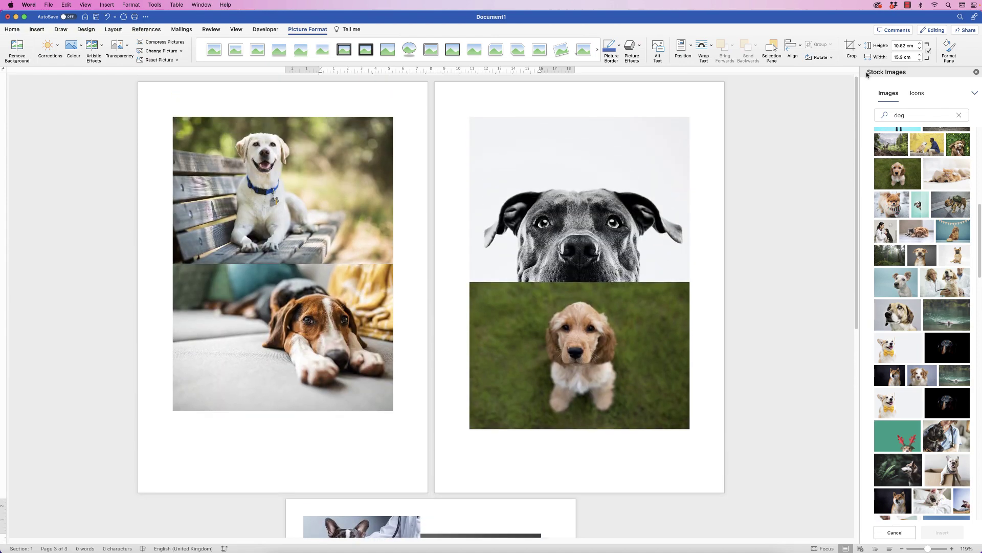
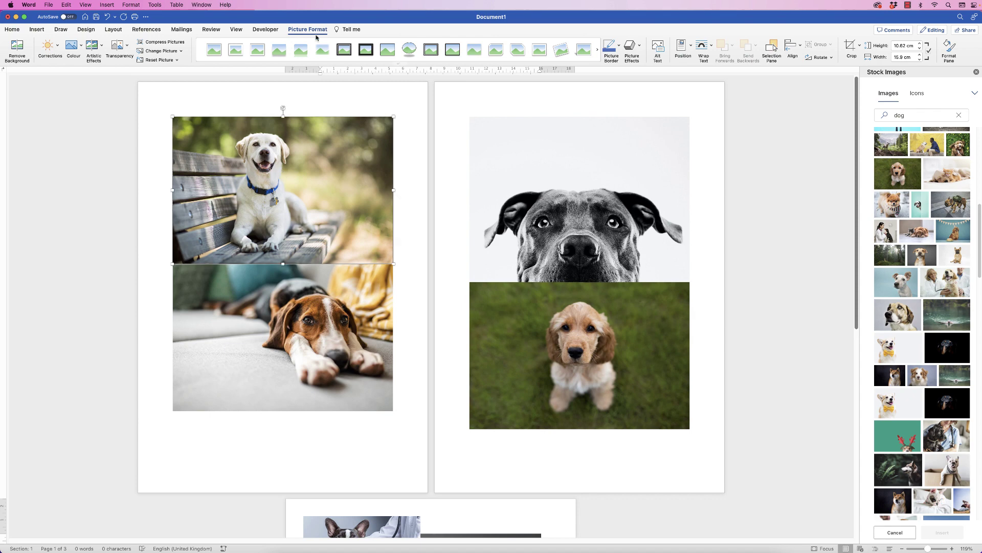
pyautogui.click(704, 47)
pyautogui.click(747, 179)
pyautogui.click(703, 47)
pyautogui.click(730, 125)
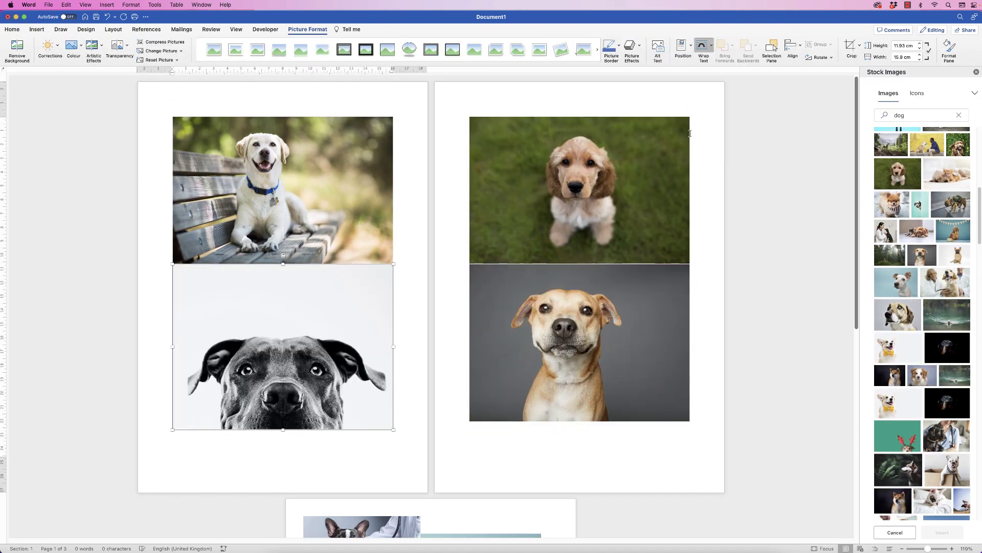
pyautogui.click(704, 48)
pyautogui.click(722, 126)
pyautogui.click(704, 47)
pyautogui.click(730, 125)
pyautogui.click(678, 274)
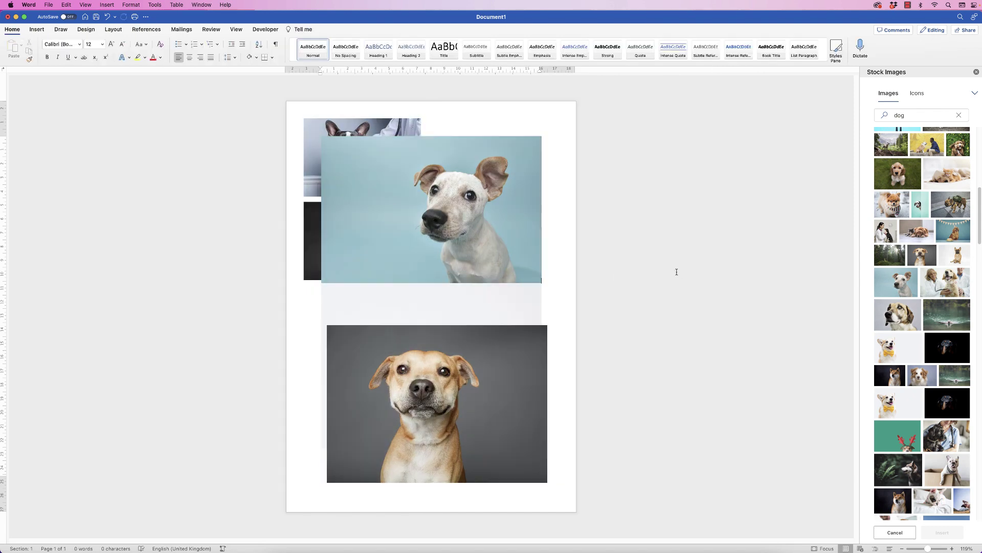
# Set the width of each of the six new dog pictures to 8.47 cm
pyautogui.click(512, 186)
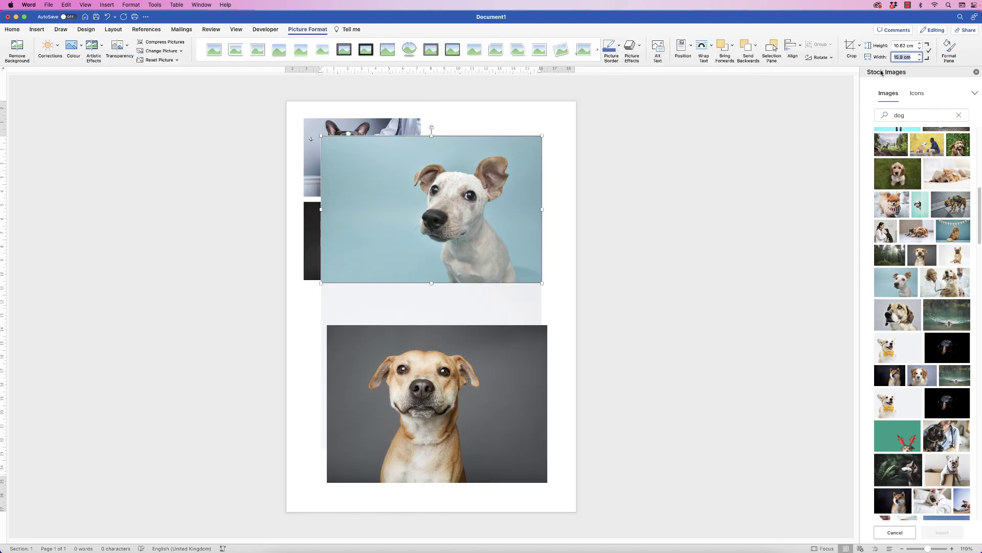
pyautogui.press('Return')
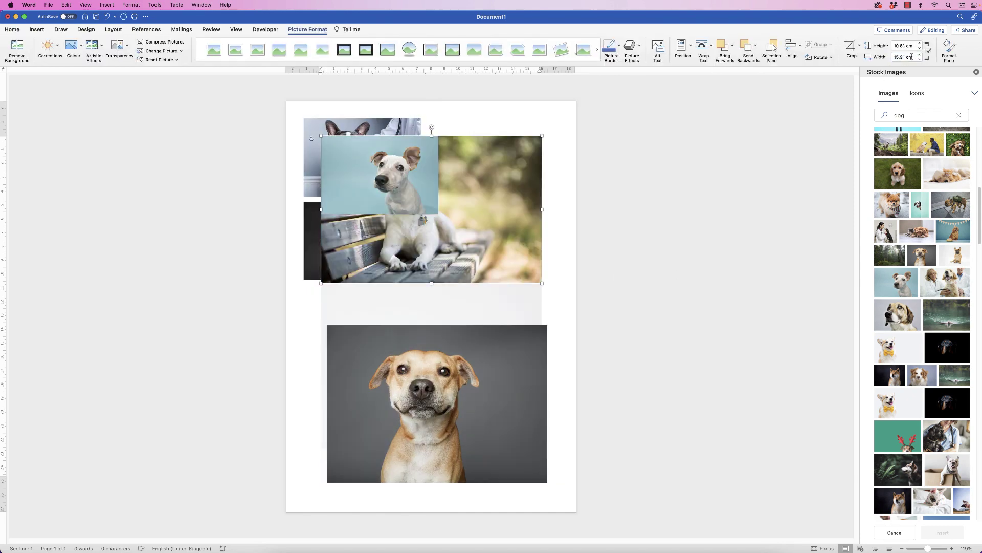
pyautogui.press('Return')
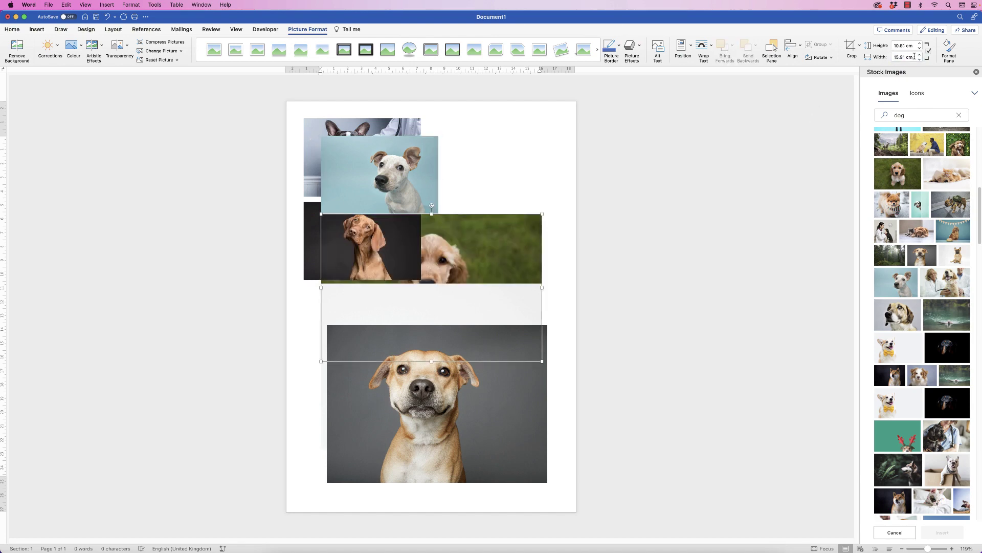
pyautogui.click(492, 348)
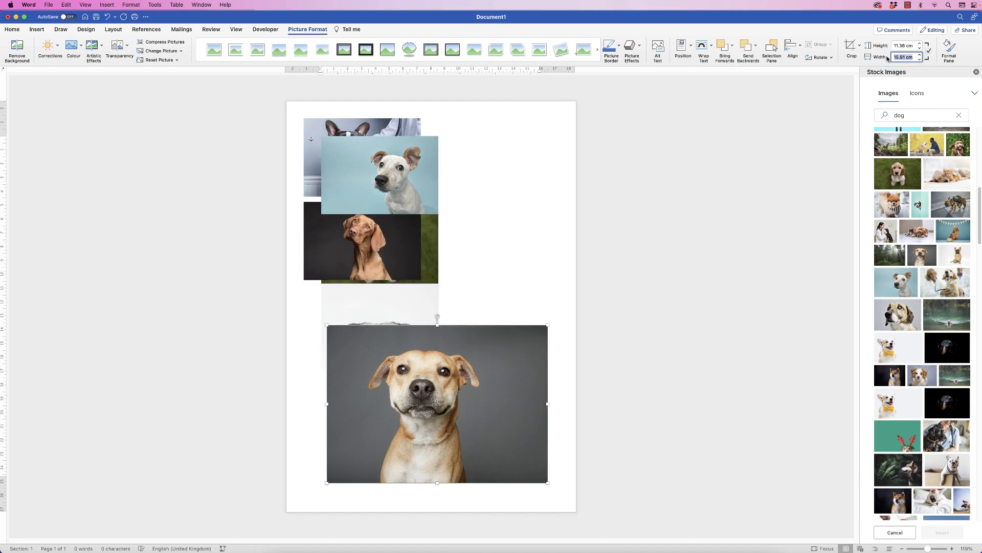
pyautogui.click(903, 56)
pyautogui.write('8.47')
pyautogui.press('Return')
# Move the tan dog, light blue background dog, bench dog and black-and-white dog pictures into a column down the page's right half
pyautogui.moveTo(387, 368); pyautogui.dragTo(505, 154)
pyautogui.moveTo(391, 182); pyautogui.dragTo(518, 339)
pyautogui.click(400, 193)
pyautogui.moveTo(394, 359); pyautogui.dragTo(505, 441)
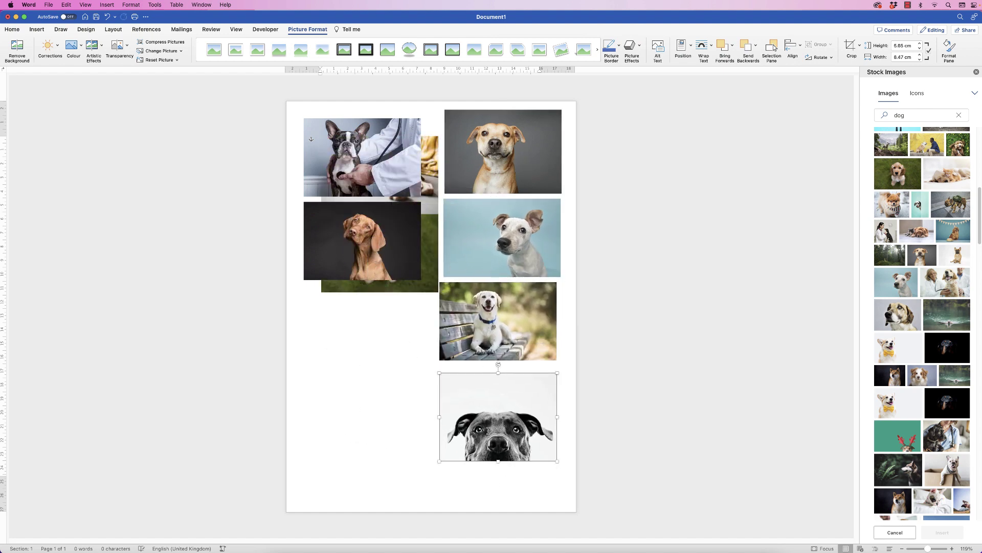
# Set the puppy-on-grass picture's text wrapping to In Front of Text and place the couch hound picture in the left column
pyautogui.moveTo(367, 295); pyautogui.dragTo(364, 346)
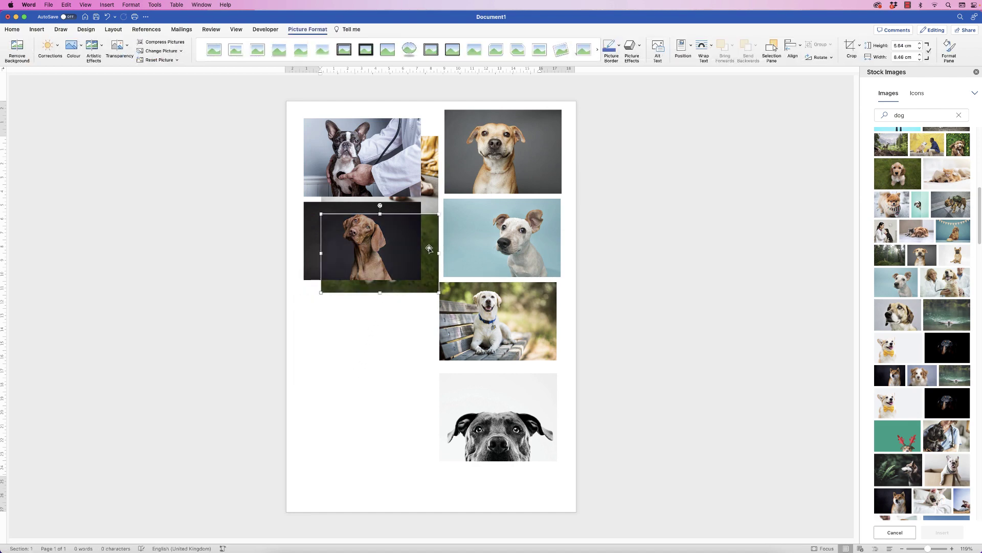
pyautogui.click(710, 47)
pyautogui.click(740, 123)
pyautogui.moveTo(429, 195); pyautogui.dragTo(410, 338)
# Adjust the positions of the pictures to spread them into two roughly even columns of four
pyautogui.moveTo(476, 399); pyautogui.dragTo(478, 435)
pyautogui.moveTo(499, 358); pyautogui.dragTo(497, 279)
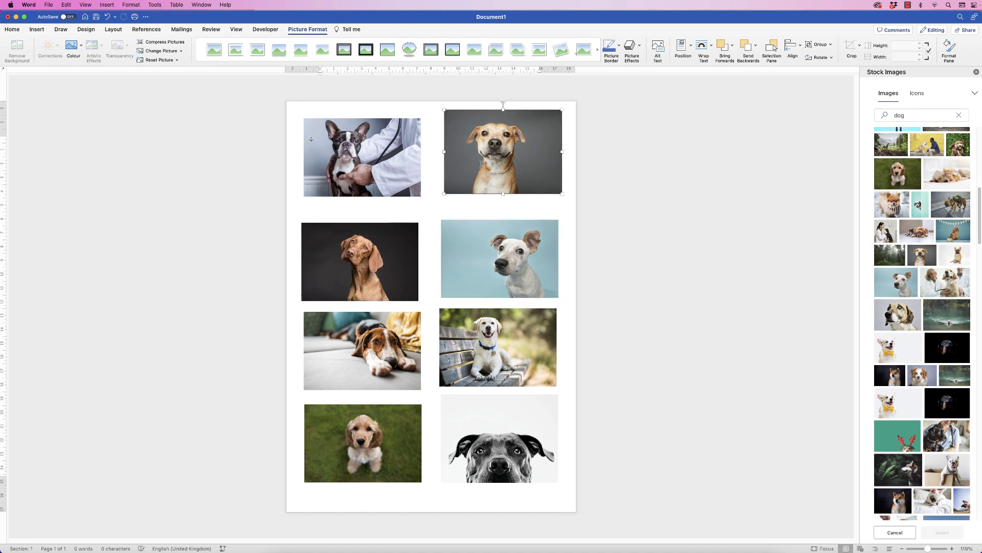
pyautogui.moveTo(369, 162); pyautogui.dragTo(373, 164)
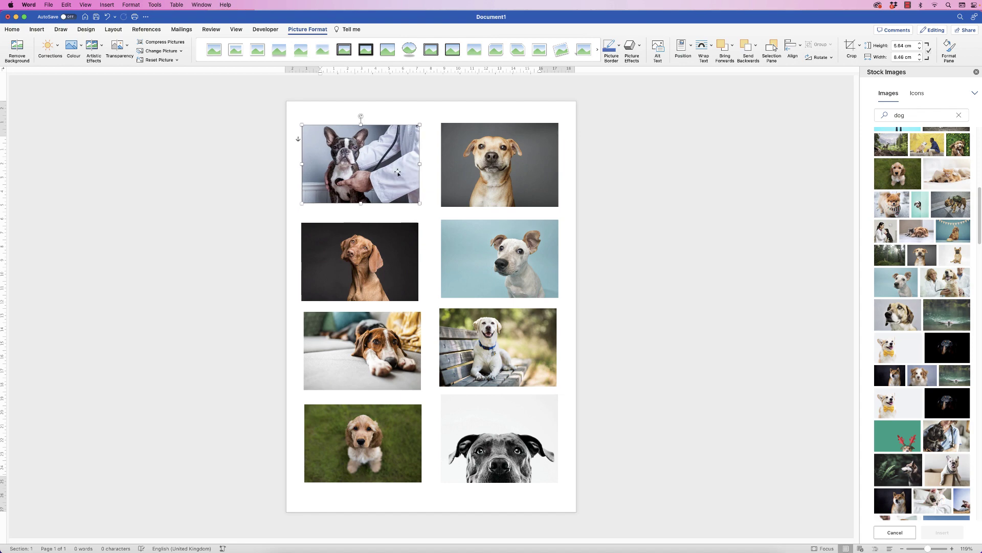
# Distribute the four left-column pictures vertically and align them to the left
pyautogui.keyDown('shift'); pyautogui.click(366, 256); pyautogui.keyUp('shift')
pyautogui.keyDown('shift'); pyautogui.click(365, 327); pyautogui.keyUp('shift')
pyautogui.keyDown('shift'); pyautogui.click(359, 433); pyautogui.keyUp('shift')
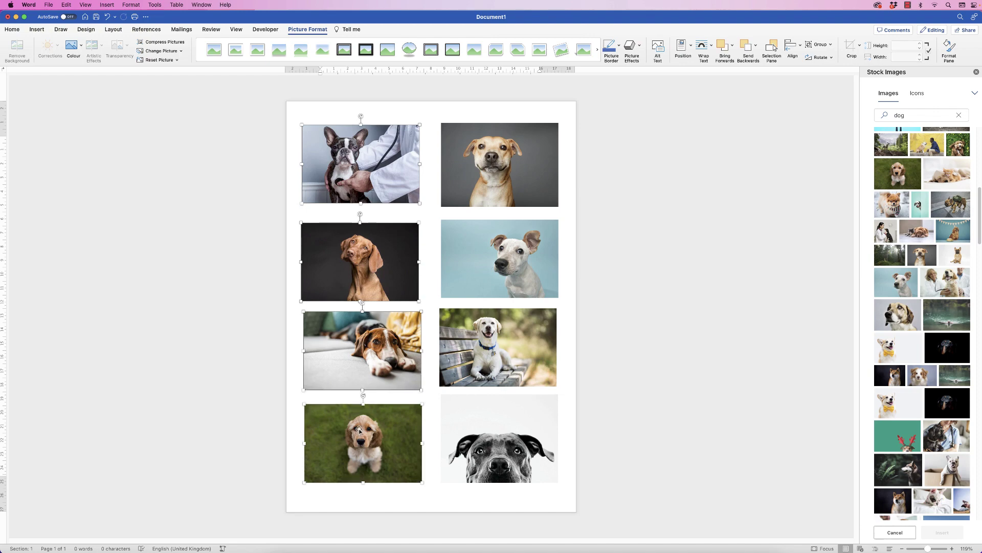
pyautogui.click(799, 45)
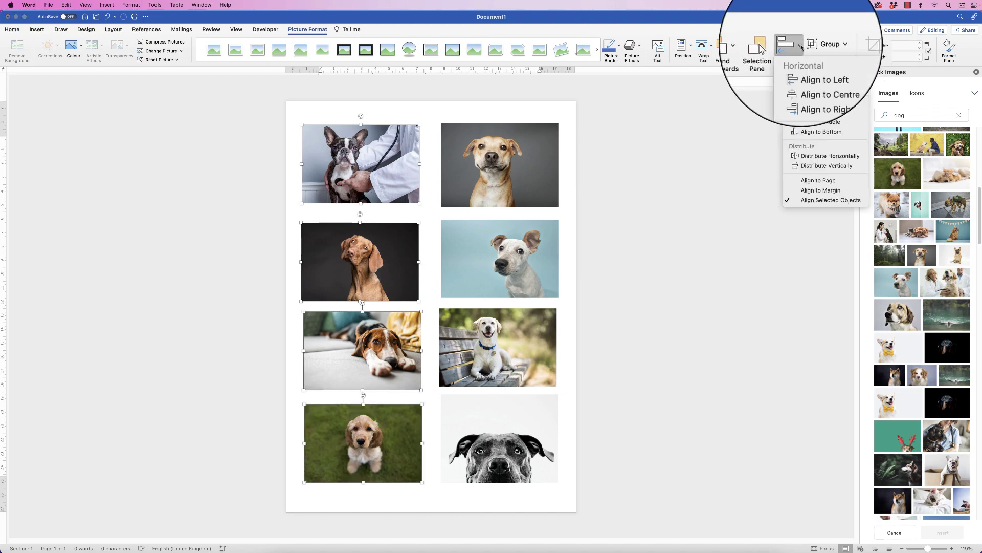
pyautogui.click(806, 167)
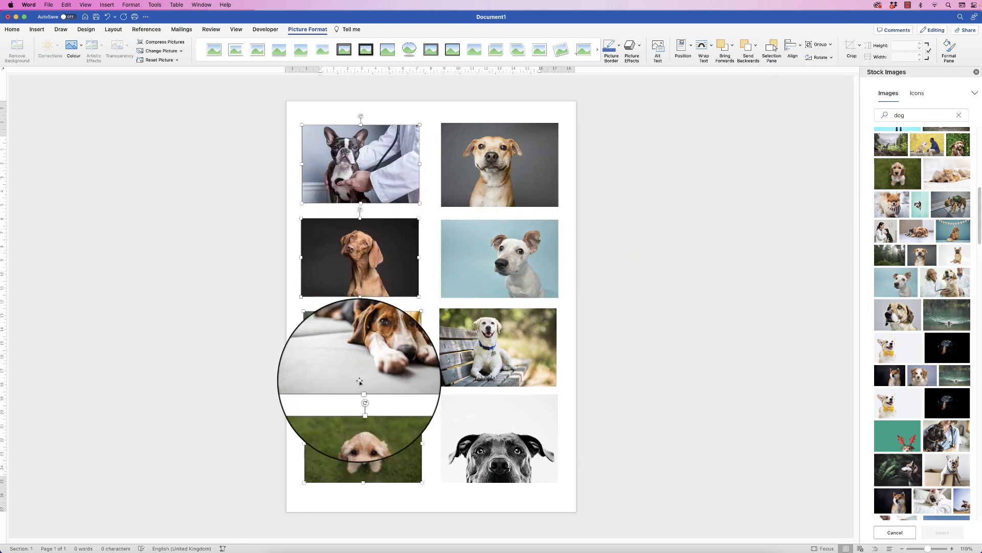
pyautogui.click(794, 47)
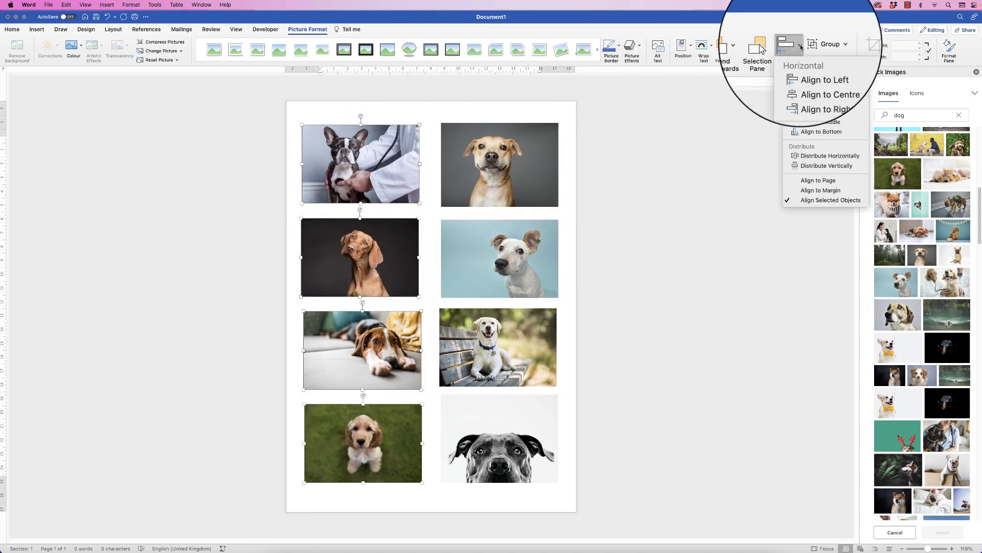
pyautogui.click(802, 70)
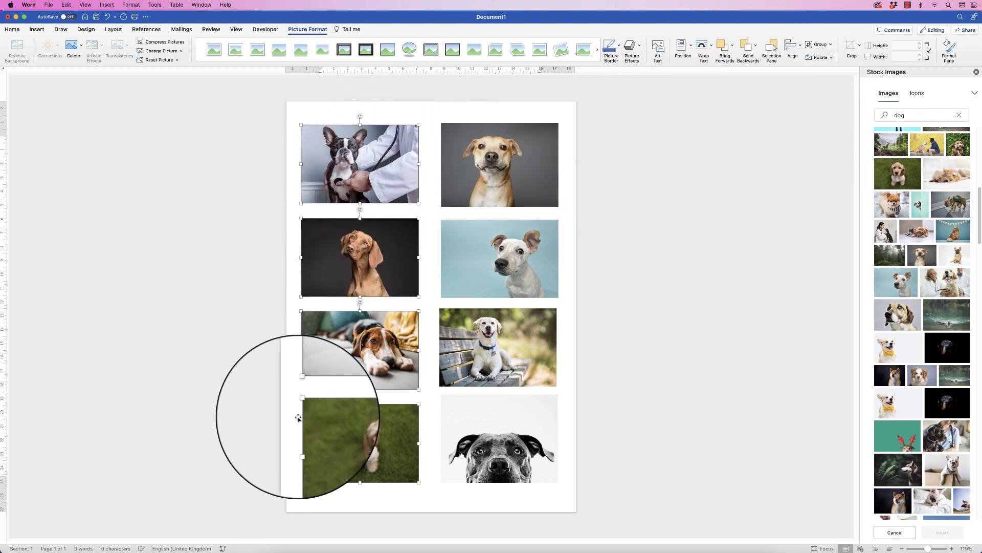
# Nudge the tan dog picture down and align it to the top of the neighbouring French bulldog picture
pyautogui.click(518, 166)
pyautogui.moveTo(528, 167); pyautogui.dragTo(528, 169)
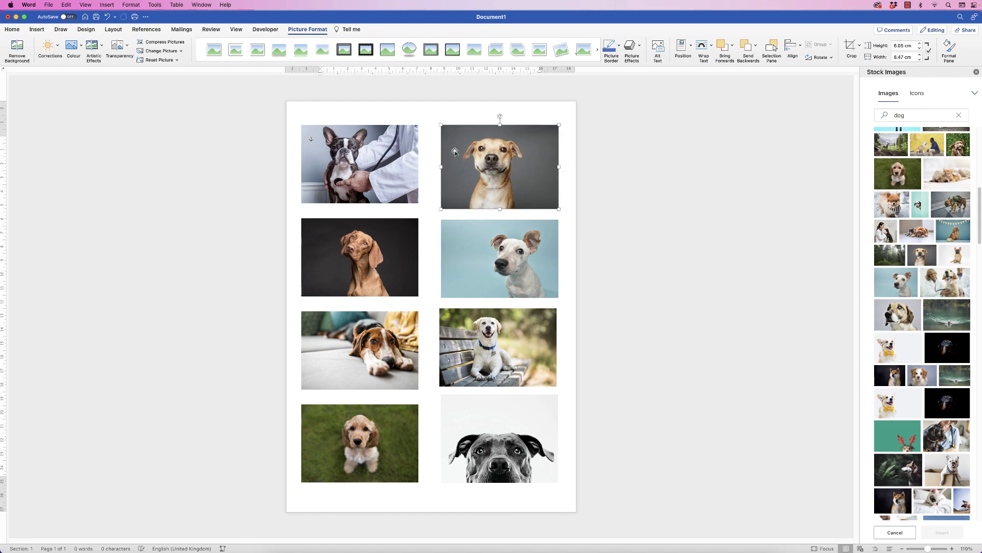
pyautogui.keyDown('shift'); pyautogui.click(383, 164); pyautogui.keyUp('shift')
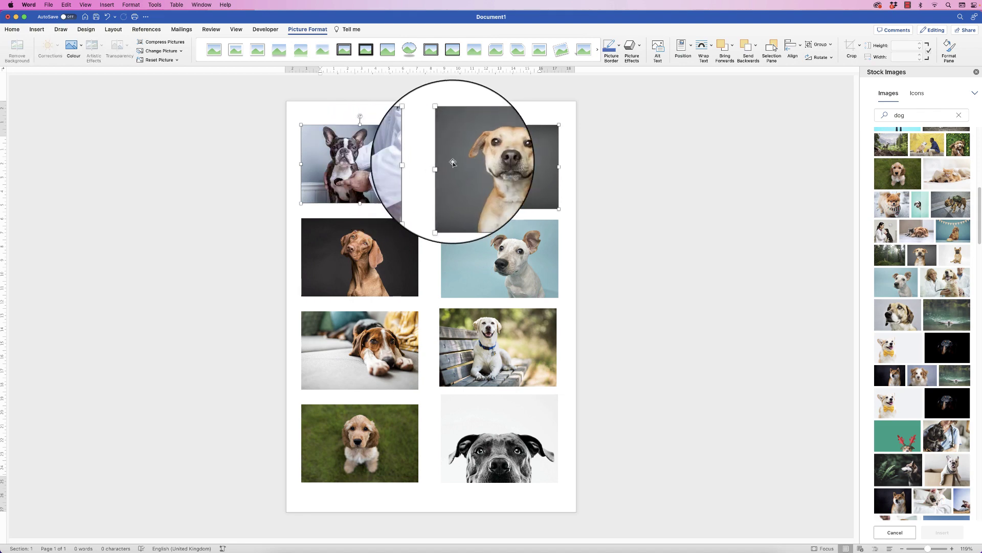
pyautogui.click(792, 51)
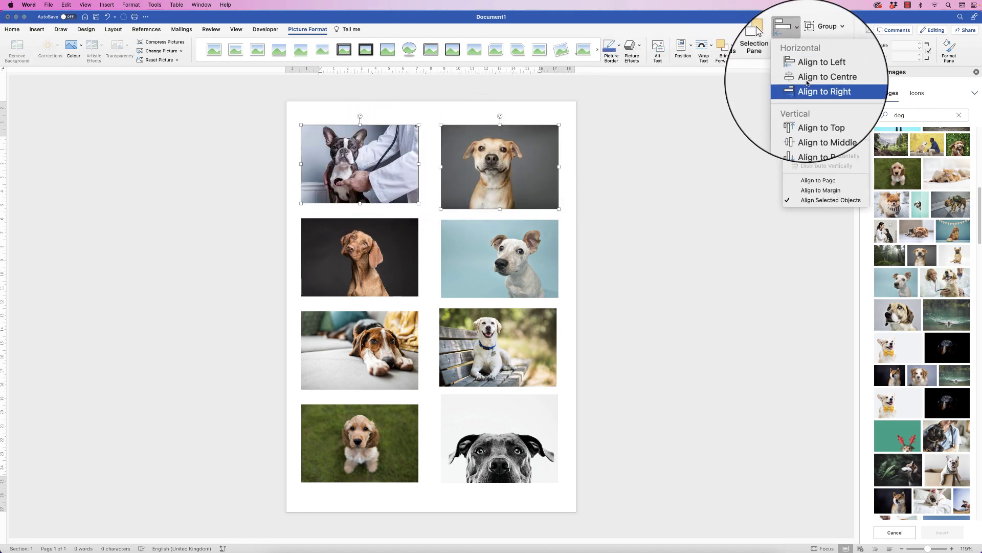
pyautogui.click(809, 114)
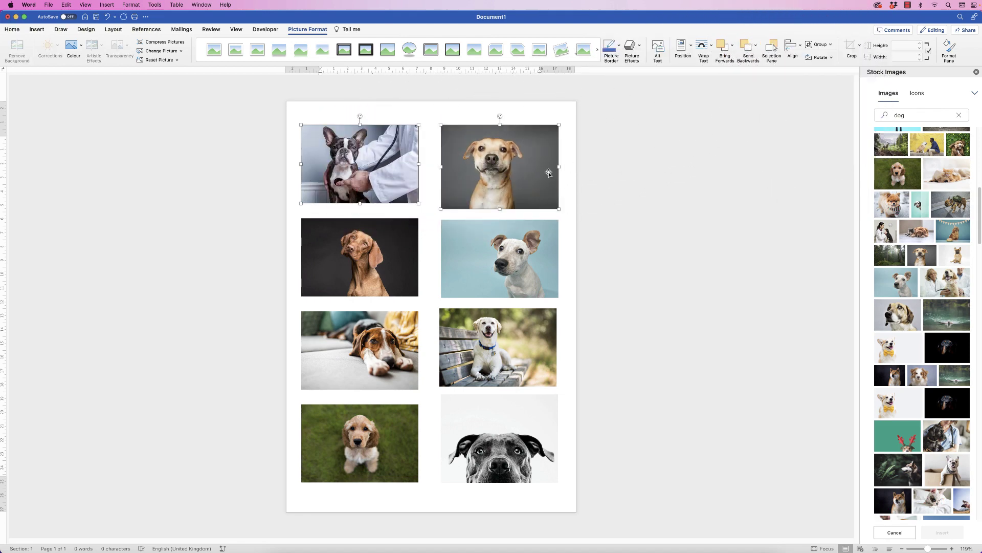
# Distribute the four right-column pictures vertically and align them to the right
pyautogui.click(517, 237)
pyautogui.click(522, 193)
pyautogui.keyDown('shift'); pyautogui.click(523, 254); pyautogui.keyUp('shift')
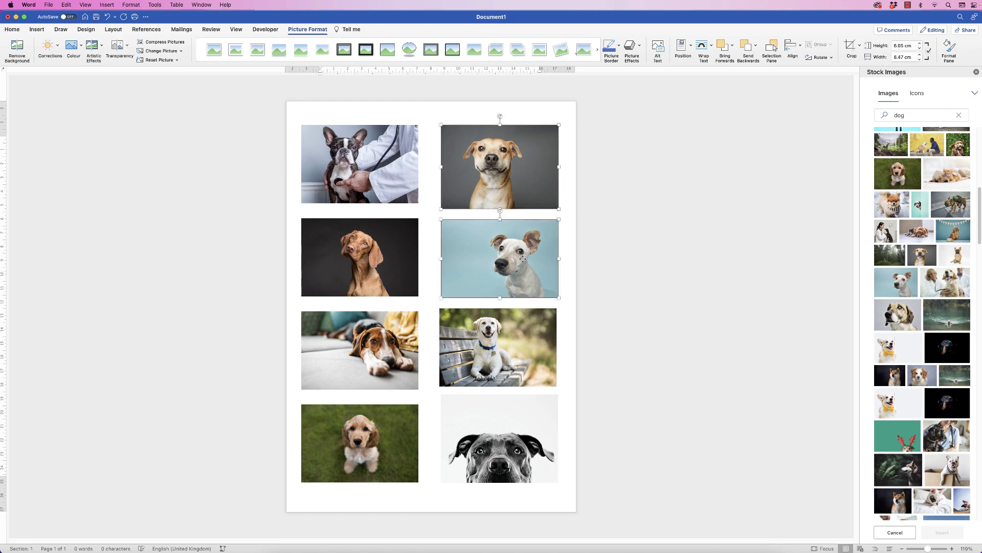
pyautogui.keyDown('shift'); pyautogui.click(516, 333); pyautogui.keyUp('shift')
pyautogui.keyDown('shift'); pyautogui.click(505, 423); pyautogui.keyUp('shift')
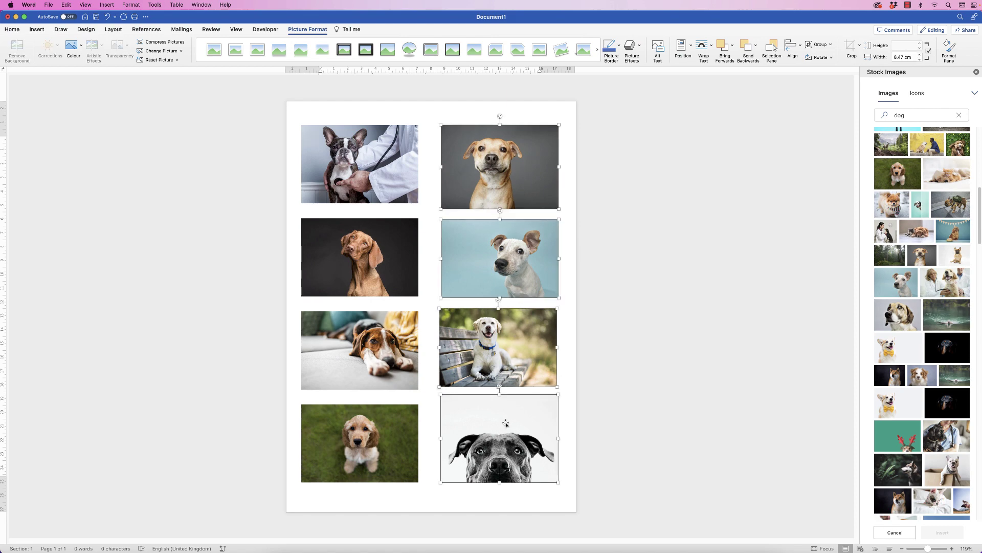
pyautogui.click(802, 46)
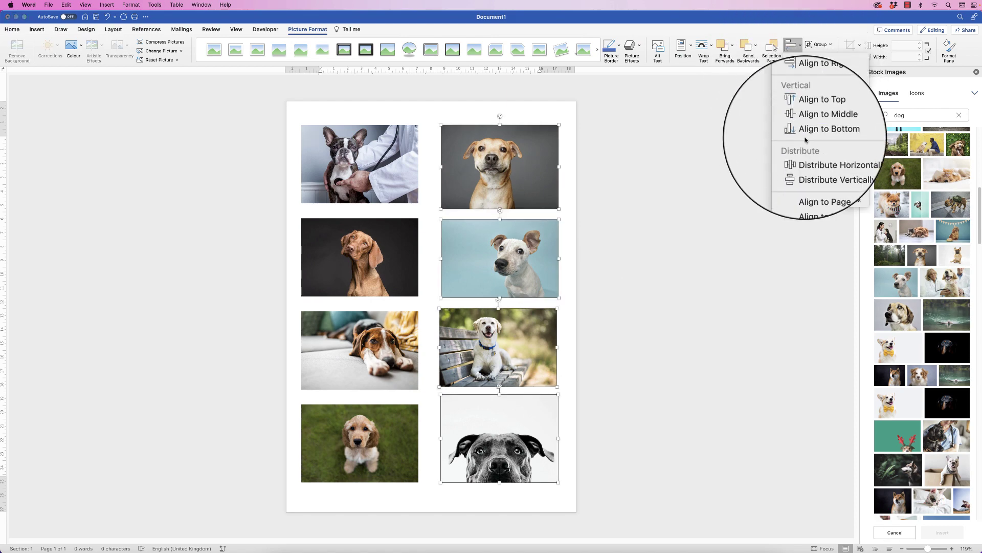
pyautogui.click(800, 165)
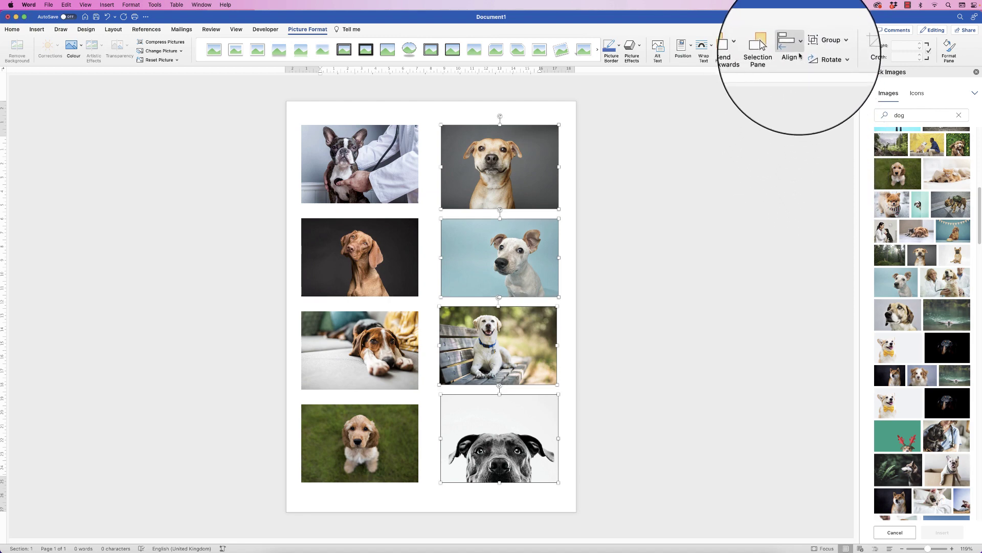
pyautogui.click(798, 45)
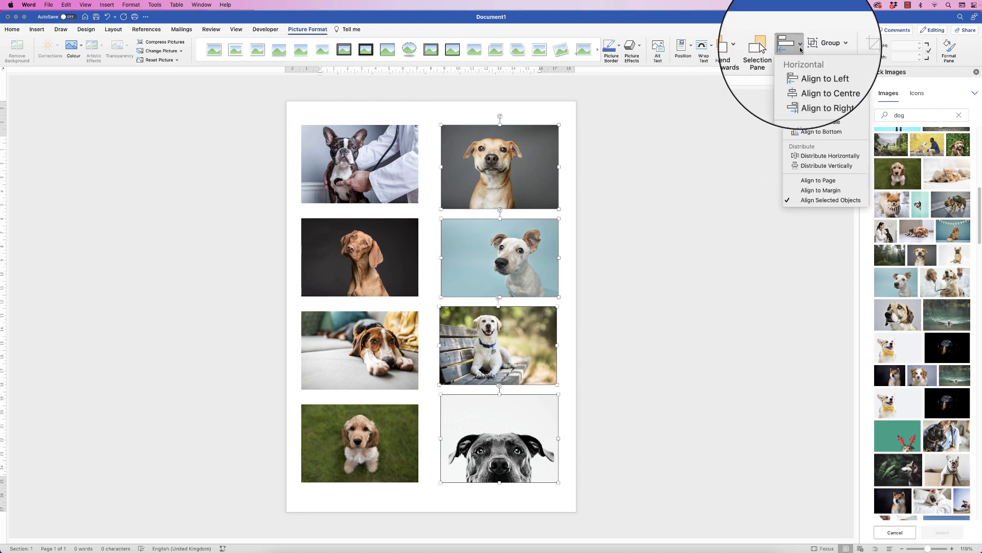
pyautogui.click(811, 89)
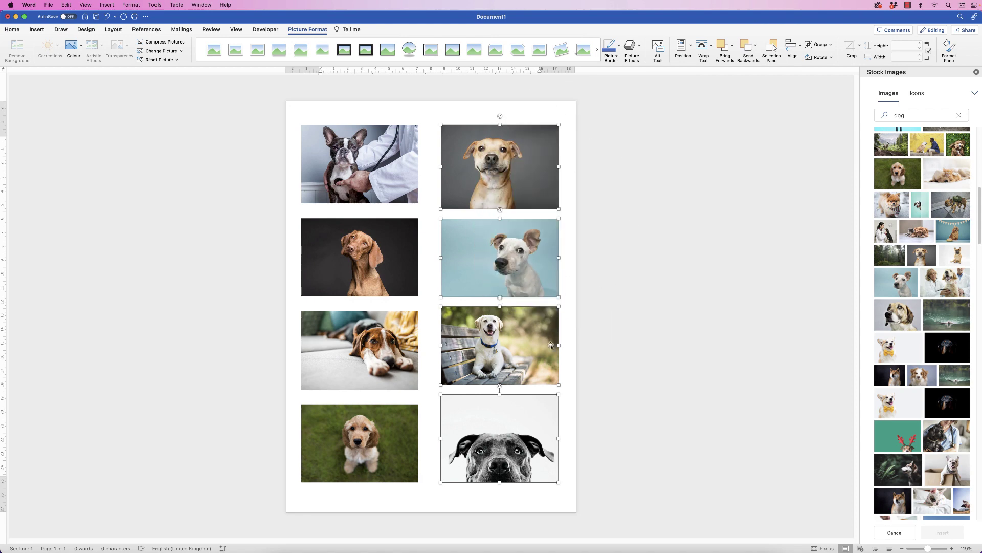
pyautogui.click(618, 433)
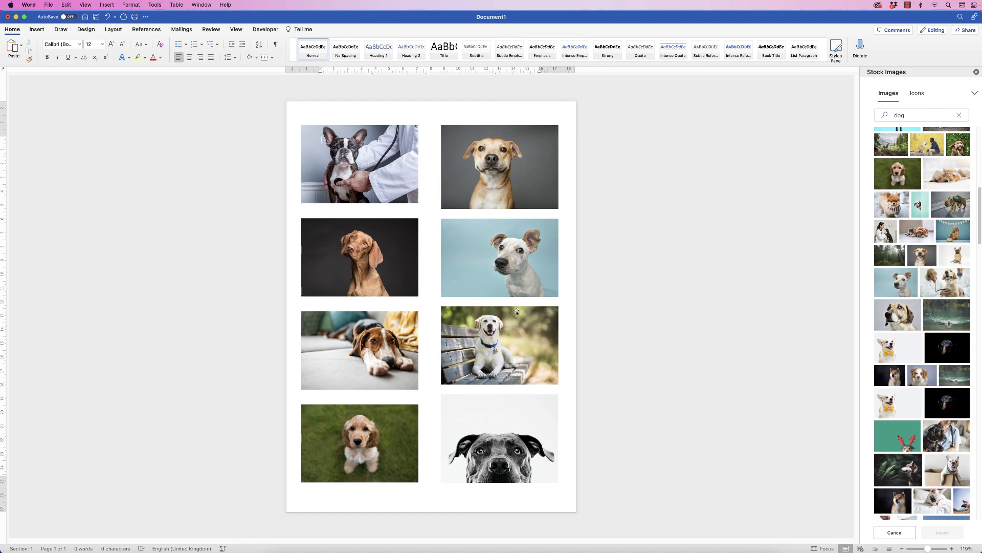
# Group the four right-column pictures into one object
pyautogui.click(483, 191)
pyautogui.keyDown('shift'); pyautogui.click(502, 270); pyautogui.keyUp('shift')
pyautogui.keyDown('shift'); pyautogui.click(504, 336); pyautogui.keyUp('shift')
pyautogui.keyDown('shift'); pyautogui.click(501, 428); pyautogui.keyUp('shift')
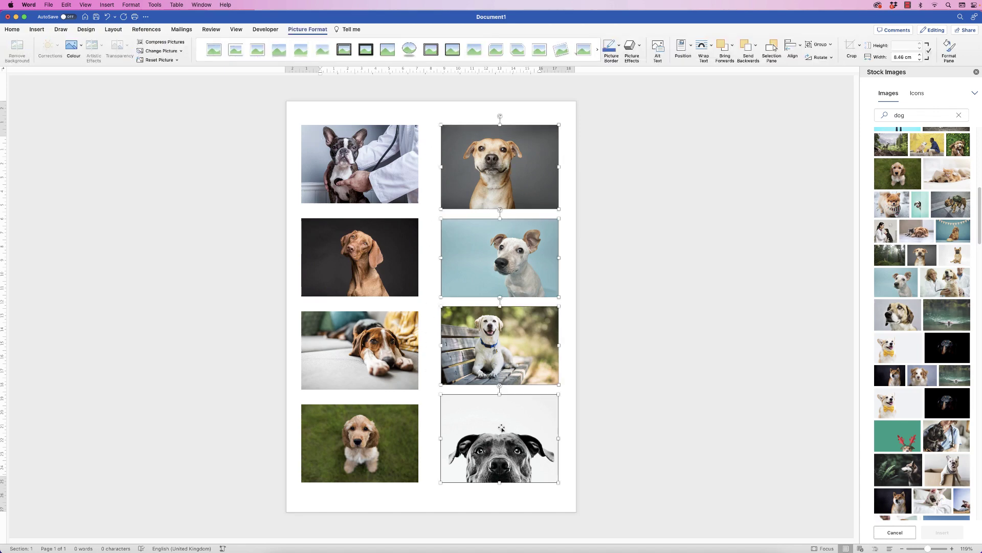
pyautogui.click(819, 45)
pyautogui.click(822, 54)
# Group the four left-column pictures into one object
pyautogui.click(366, 181)
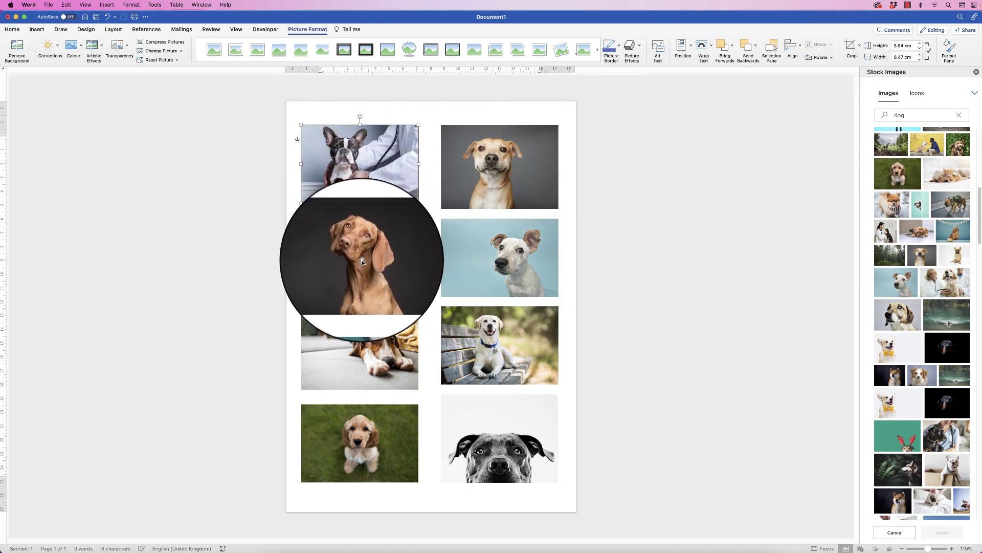
pyautogui.keyDown('shift'); pyautogui.click(362, 261); pyautogui.keyUp('shift')
pyautogui.keyDown('shift'); pyautogui.click(353, 358); pyautogui.keyUp('shift')
pyautogui.keyDown('shift'); pyautogui.click(358, 440); pyautogui.keyUp('shift')
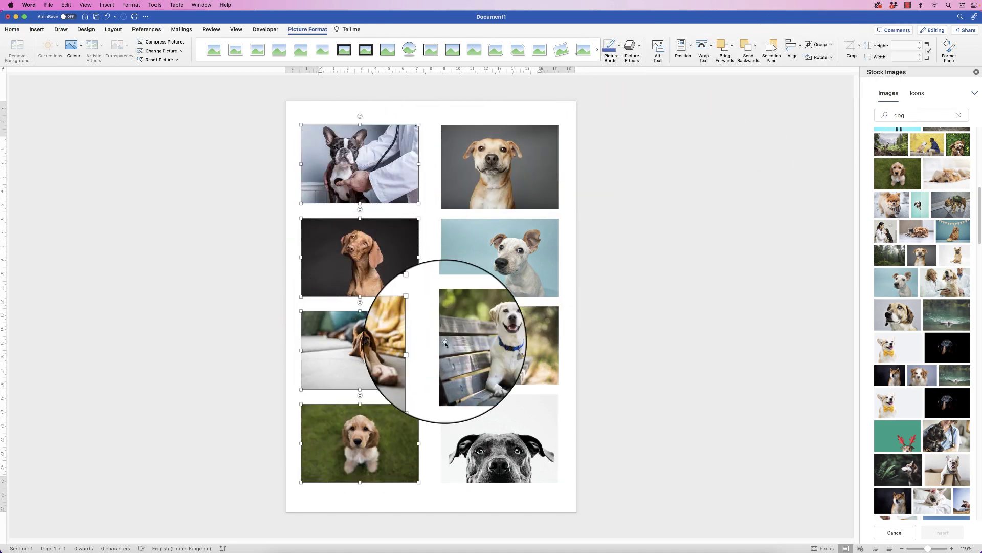
pyautogui.click(819, 45)
pyautogui.click(822, 54)
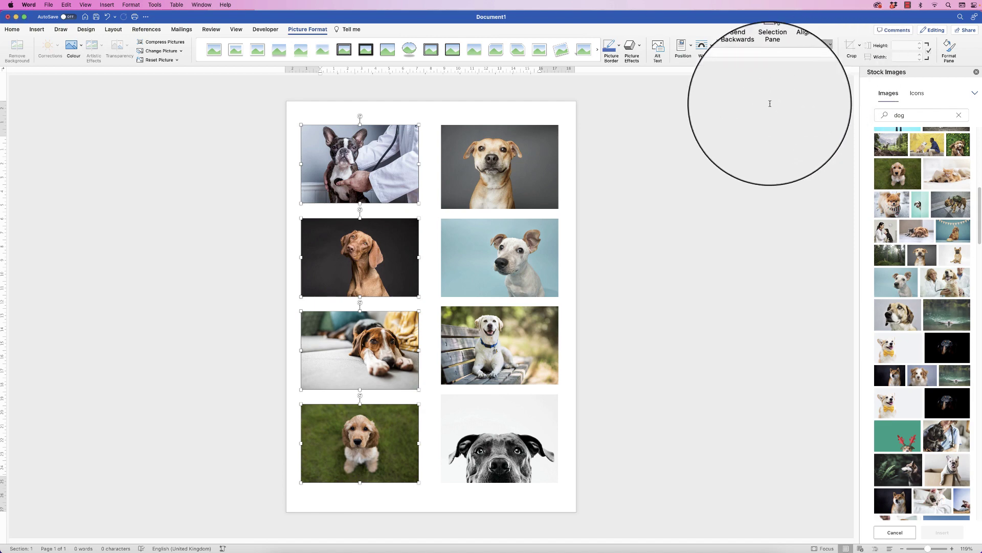
# Move the left column group closer to the right column and group both columns together
pyautogui.moveTo(372, 267); pyautogui.dragTo(381, 268)
pyautogui.keyDown('shift'); pyautogui.click(500, 274); pyautogui.keyUp('shift')
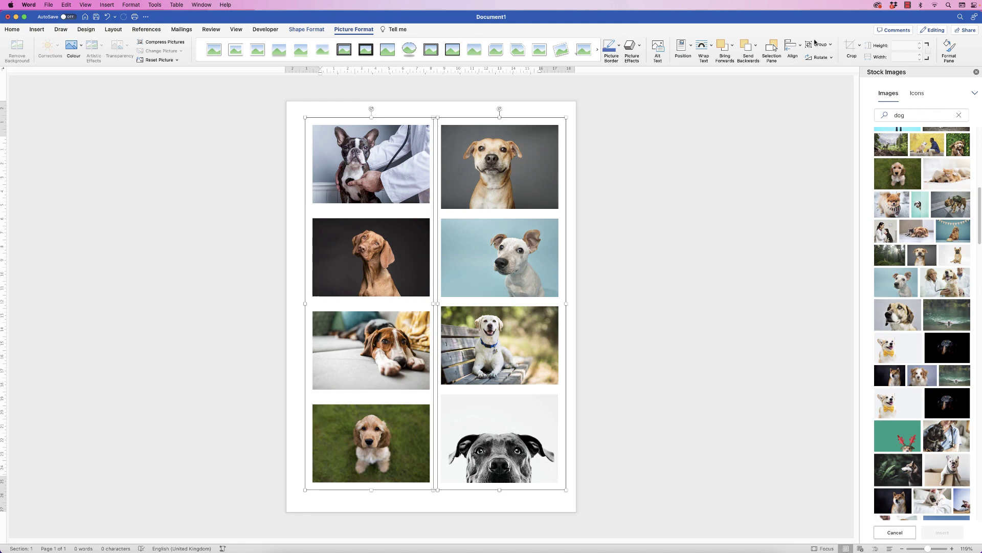
pyautogui.click(831, 47)
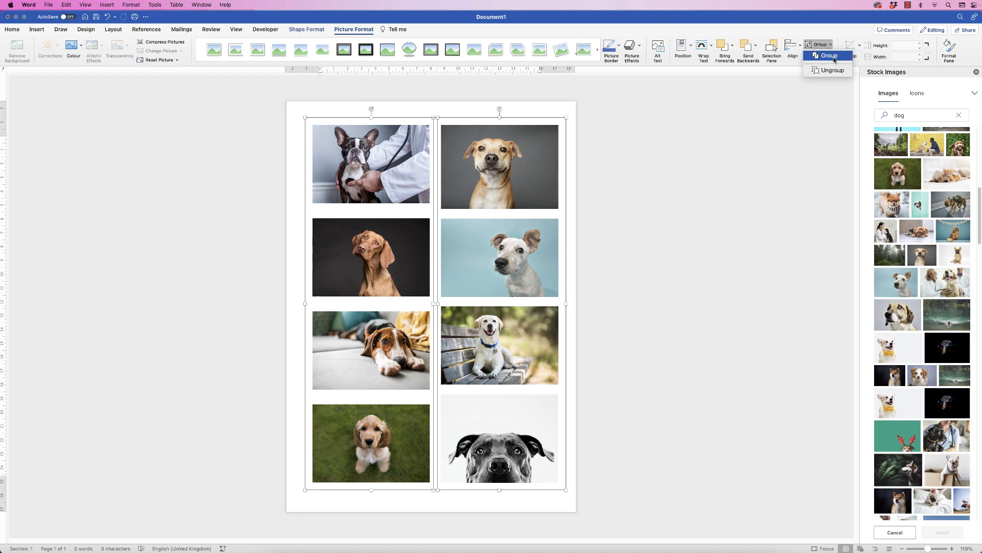
pyautogui.click(829, 58)
# Centre the whole collage group on the page using Align to Centre and Align to Middle
pyautogui.moveTo(486, 182)
pyautogui.mouseDown()
pyautogui.moveTo(439, 193)
pyautogui.moveTo(491, 187)
pyautogui.moveTo(469, 185)
pyautogui.mouseUp()
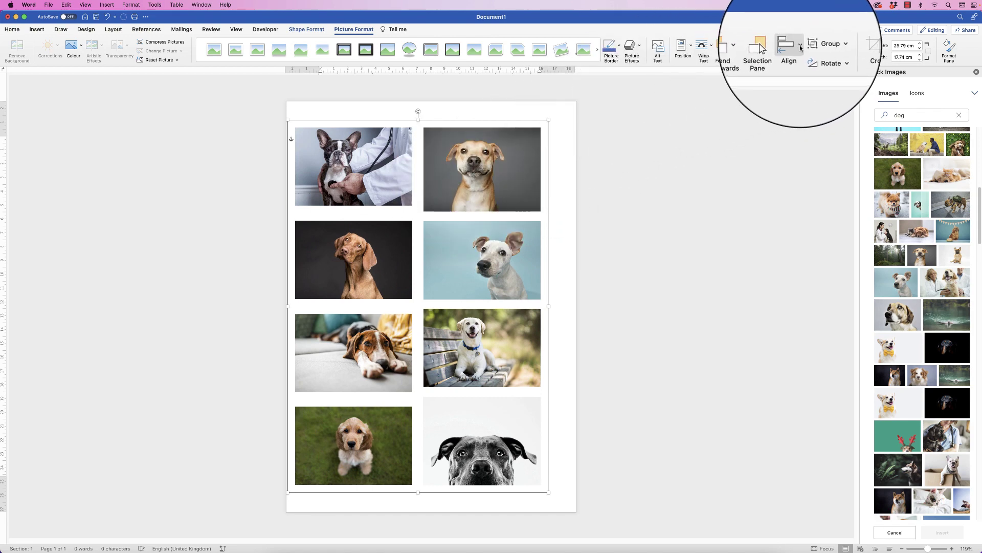
pyautogui.click(791, 50)
pyautogui.click(824, 76)
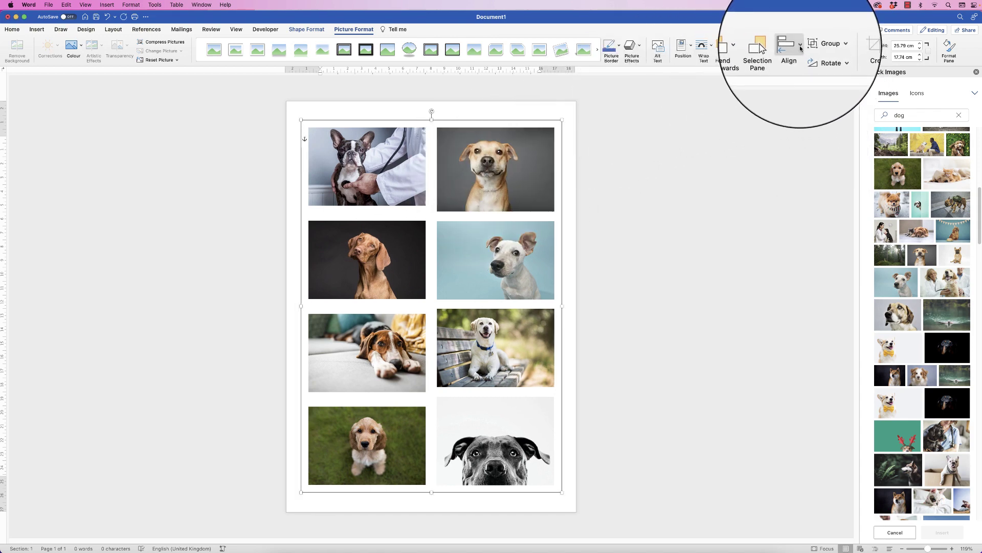
pyautogui.click(799, 46)
pyautogui.click(825, 120)
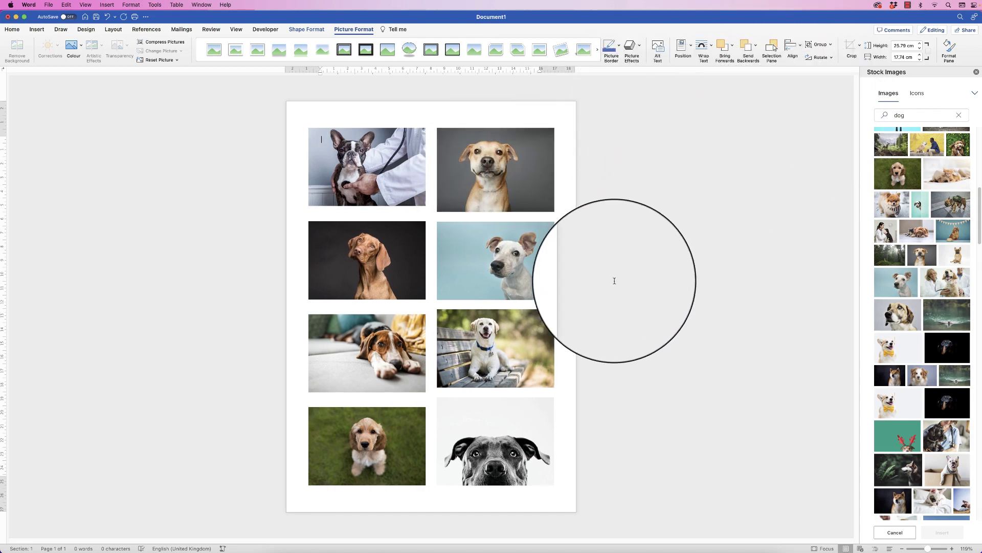
pyautogui.click(566, 381)
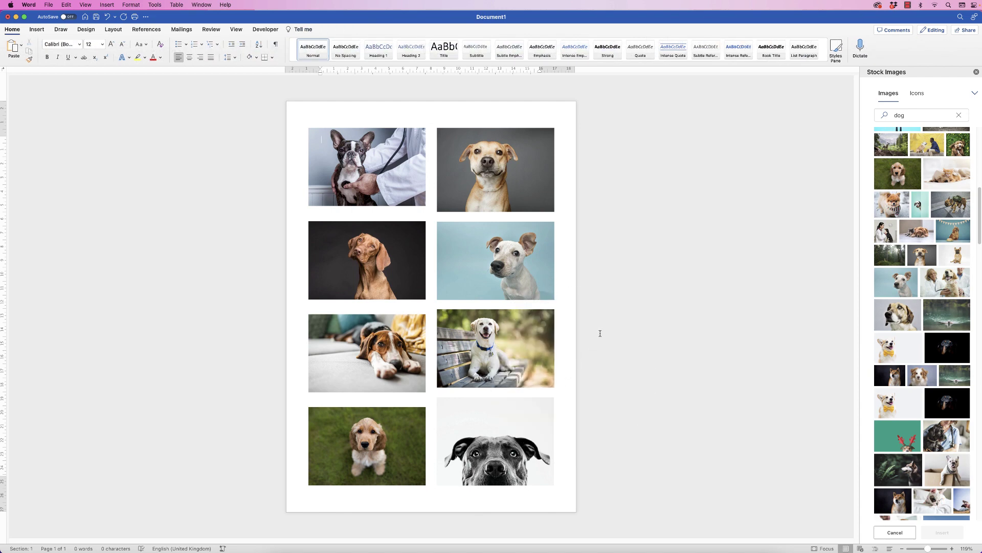